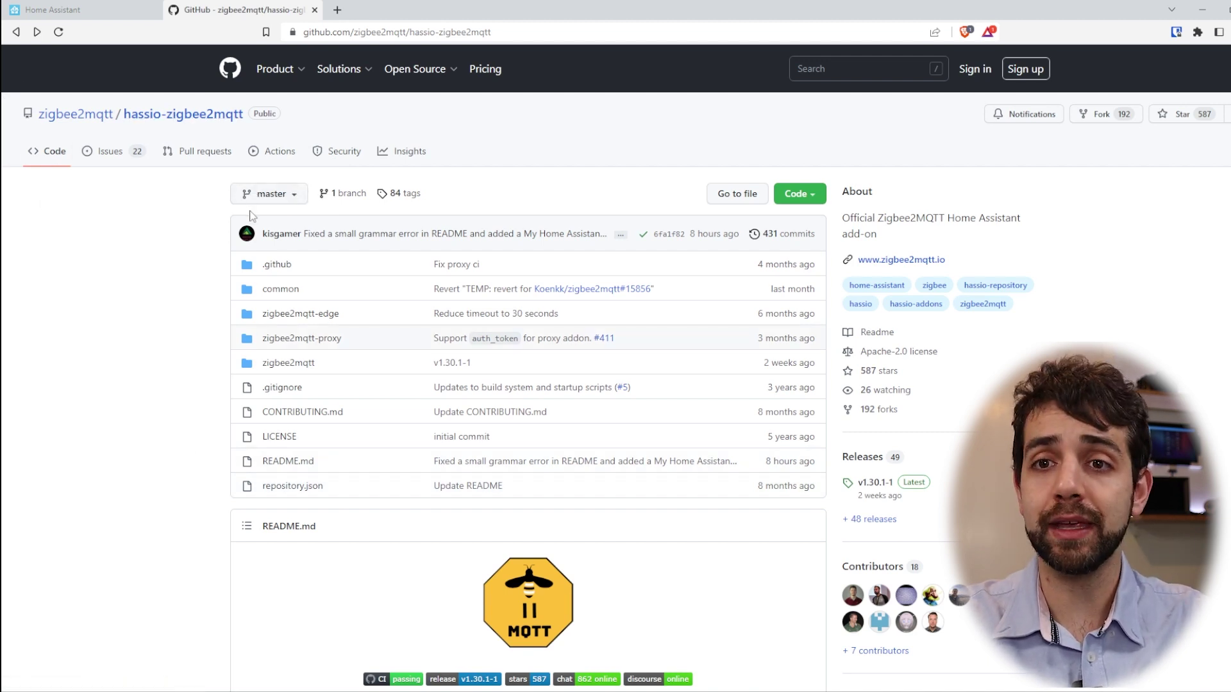
{"action": "scroll", "coordinate": [250, 222], "scroll_direction": "down", "scroll_amount": 5}
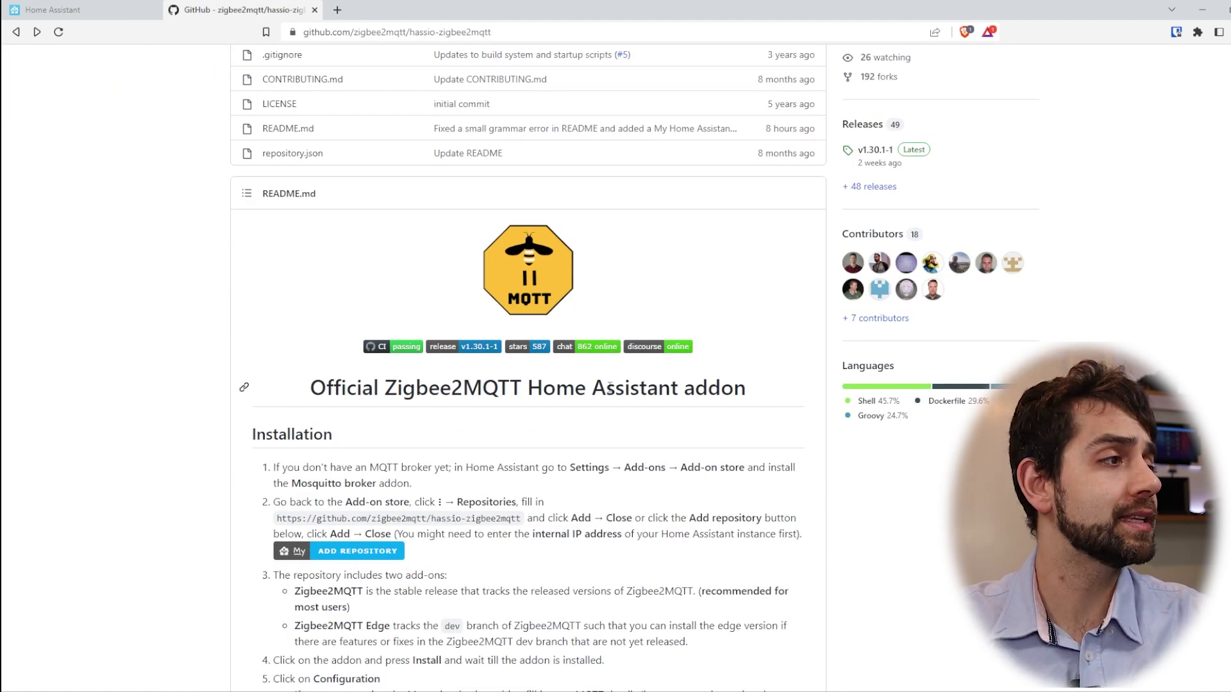
{"action": "left_click_drag", "start_coordinate": [404, 389], "coordinate": [708, 389]}
{"action": "scroll", "coordinate": [589, 354], "scroll_direction": "down", "scroll_amount": 3}
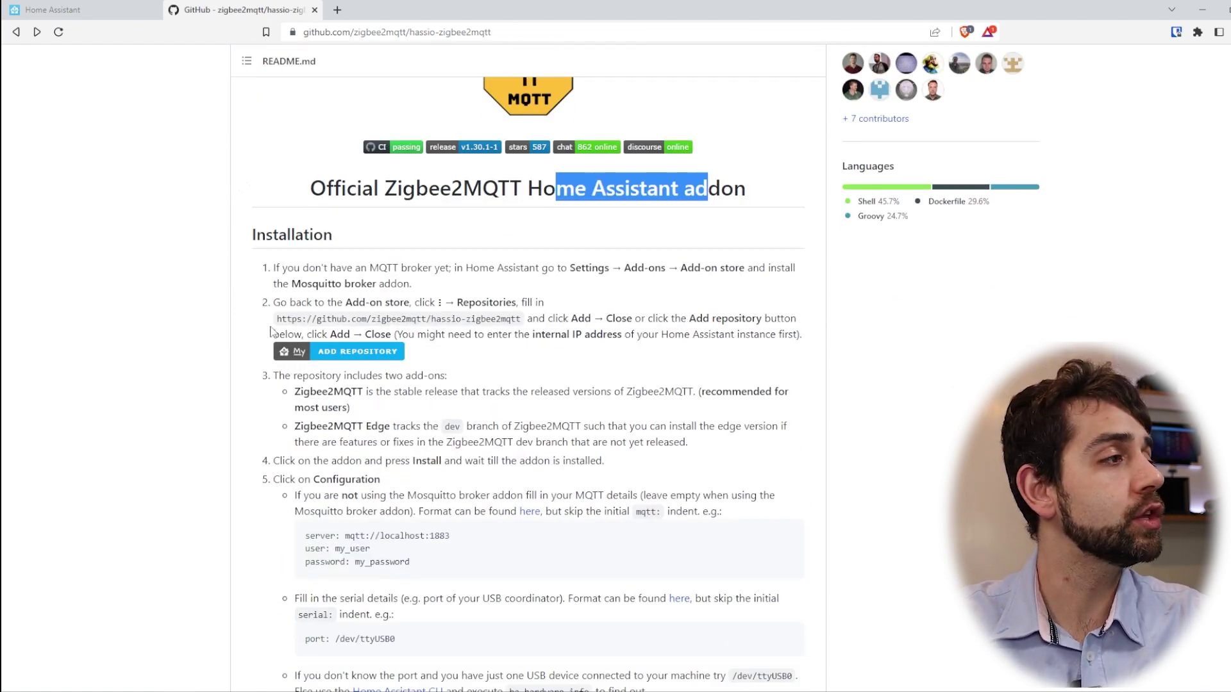
{"action": "left_click_drag", "start_coordinate": [277, 319], "coordinate": [553, 329]}
{"action": "scroll", "coordinate": [553, 329], "scroll_direction": "down", "scroll_amount": 2}
{"action": "scroll", "coordinate": [449, 513], "scroll_direction": "down", "scroll_amount": 2}
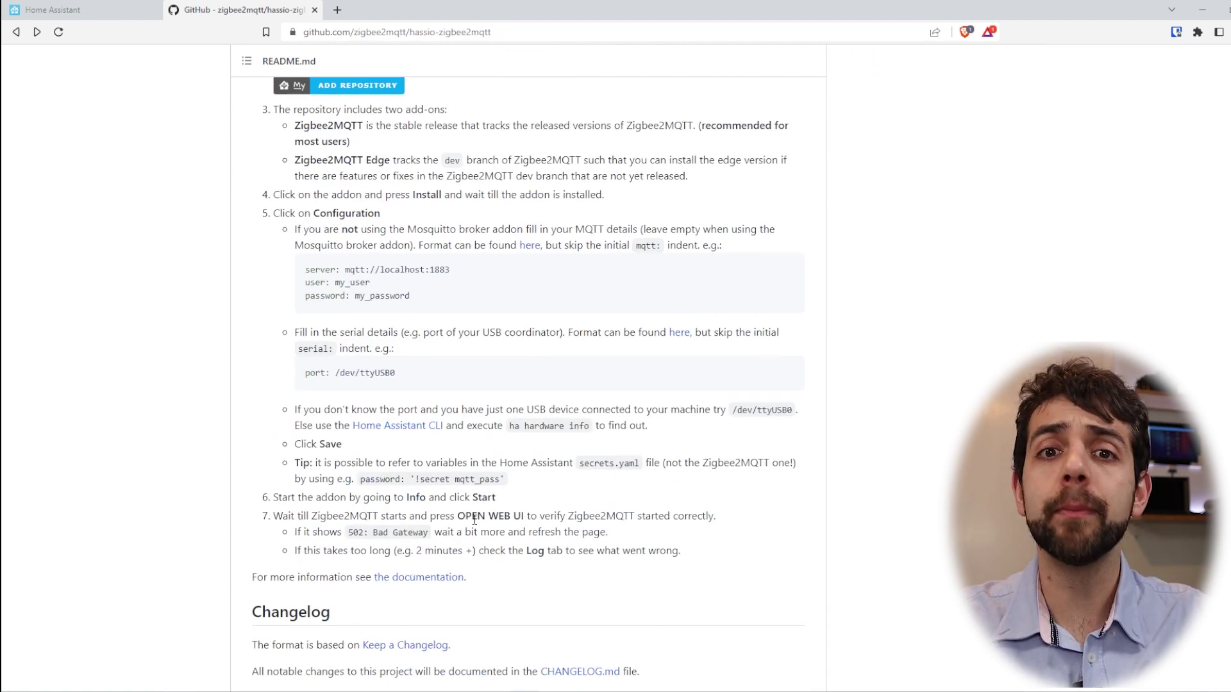
{"action": "scroll", "coordinate": [474, 519], "scroll_direction": "up", "scroll_amount": 1}
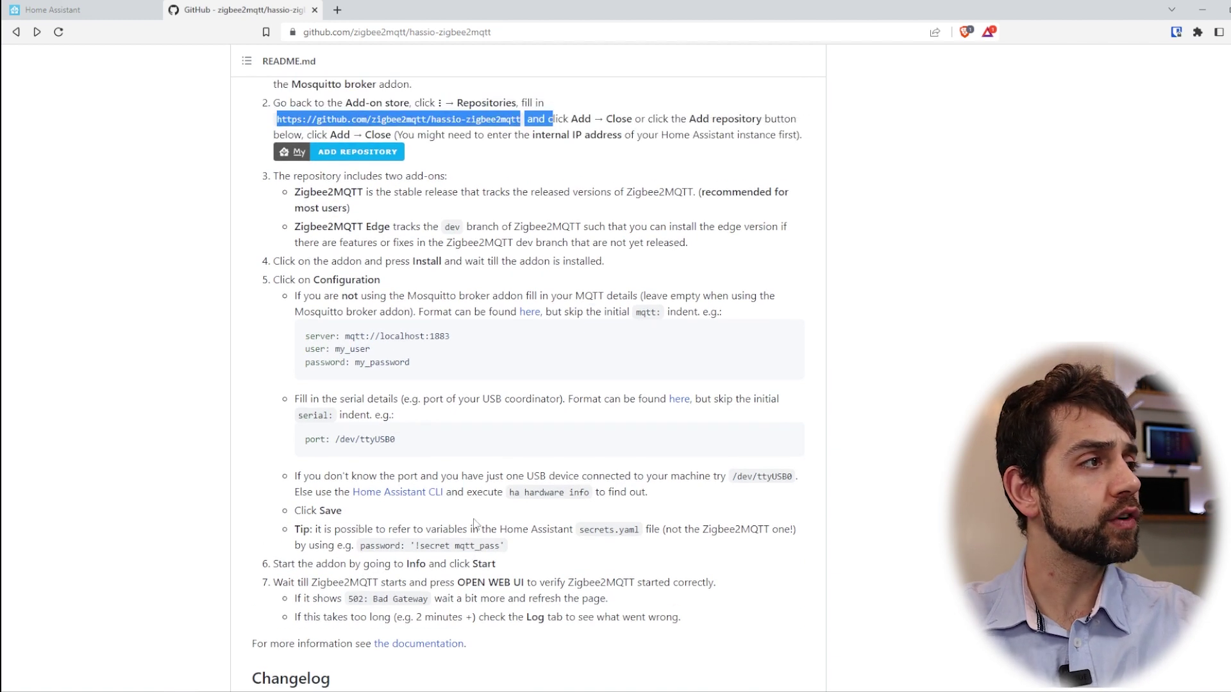
{"action": "left_click_drag", "start_coordinate": [276, 119], "coordinate": [524, 122]}
{"action": "key", "text": "ctrl+c"}
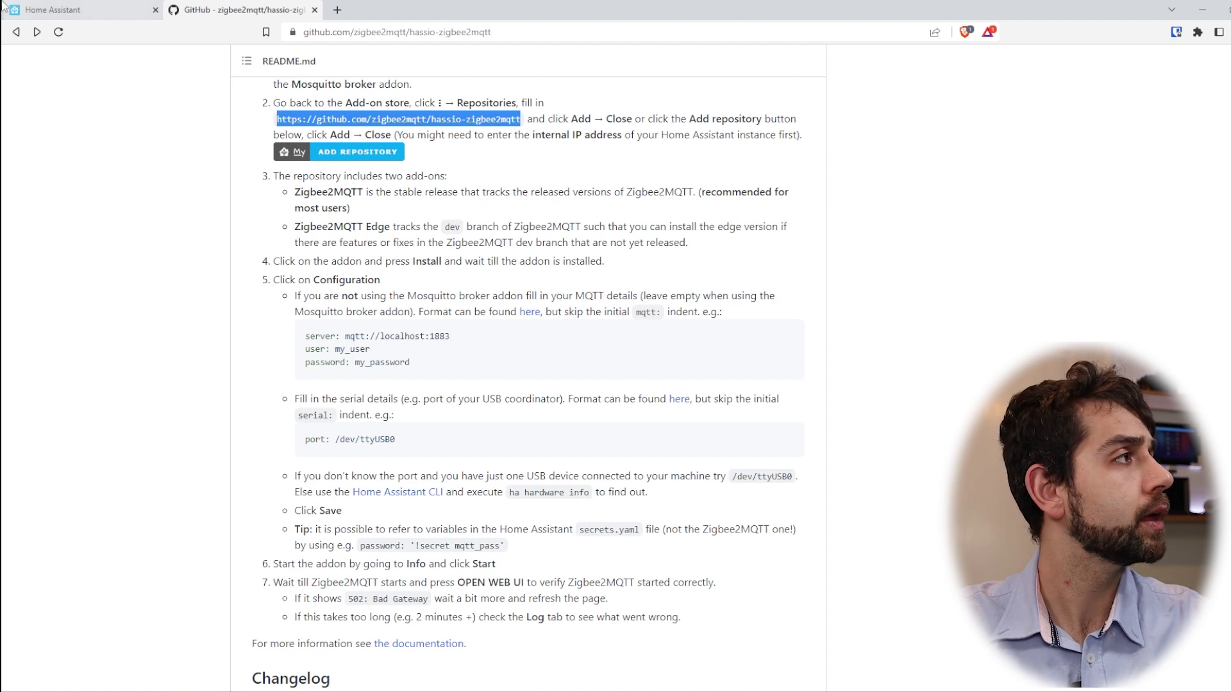
Go to the Home Assistant Add-on Store via Settings > Add-ons.
{"action": "left_click", "coordinate": [64, 8]}
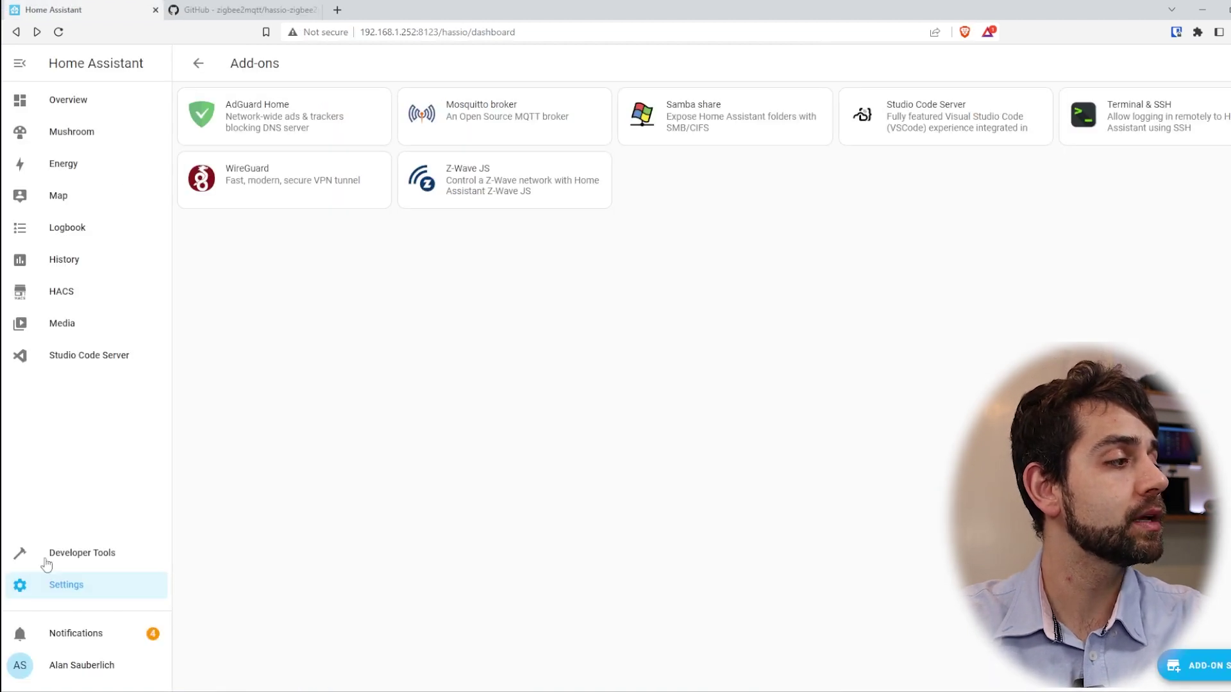
{"action": "left_click", "coordinate": [66, 584]}
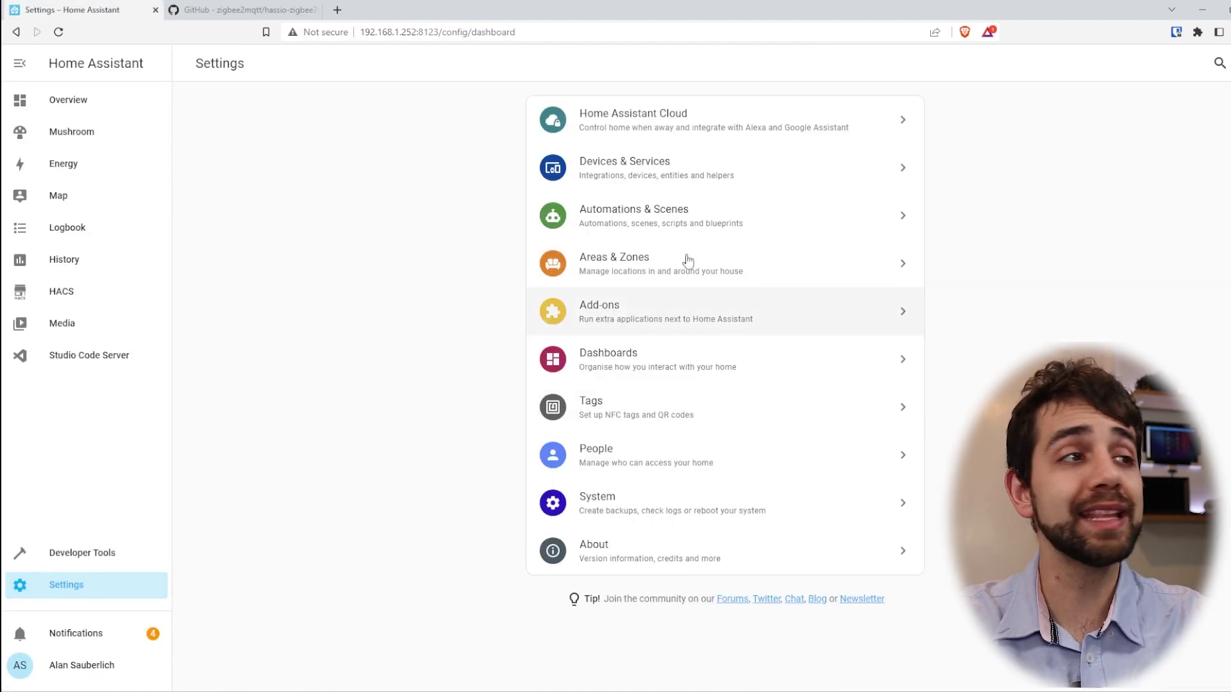
{"action": "left_click", "coordinate": [650, 328]}
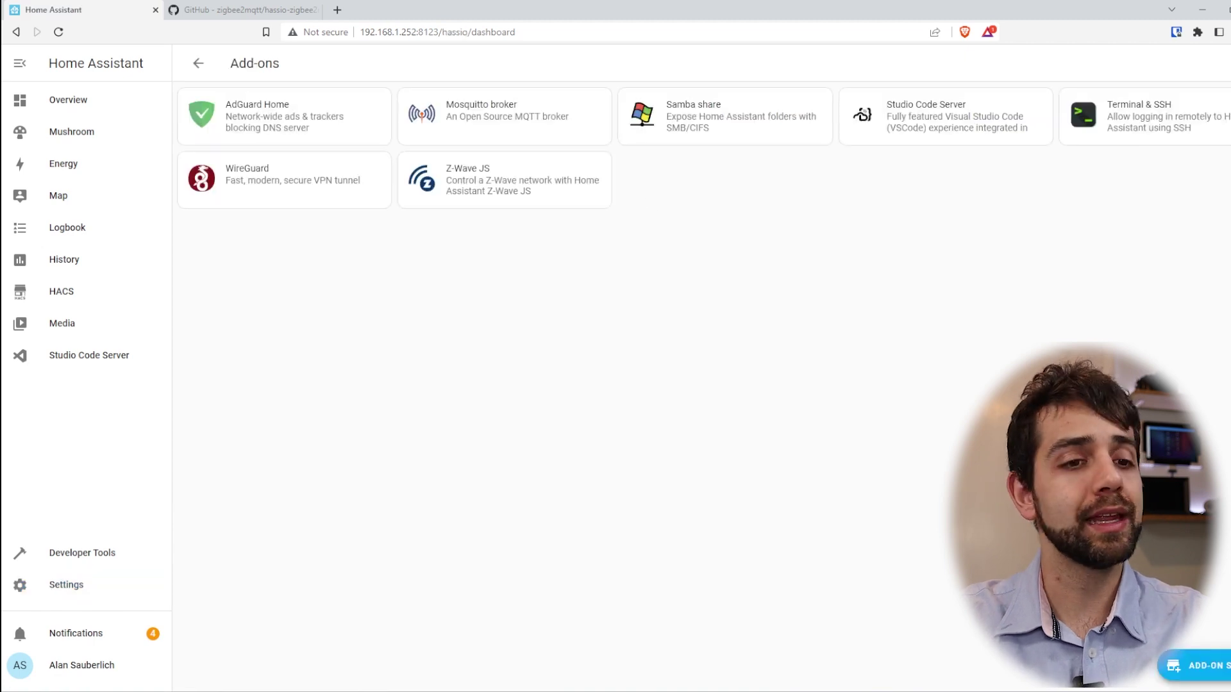
{"action": "left_click", "coordinate": [1226, 668]}
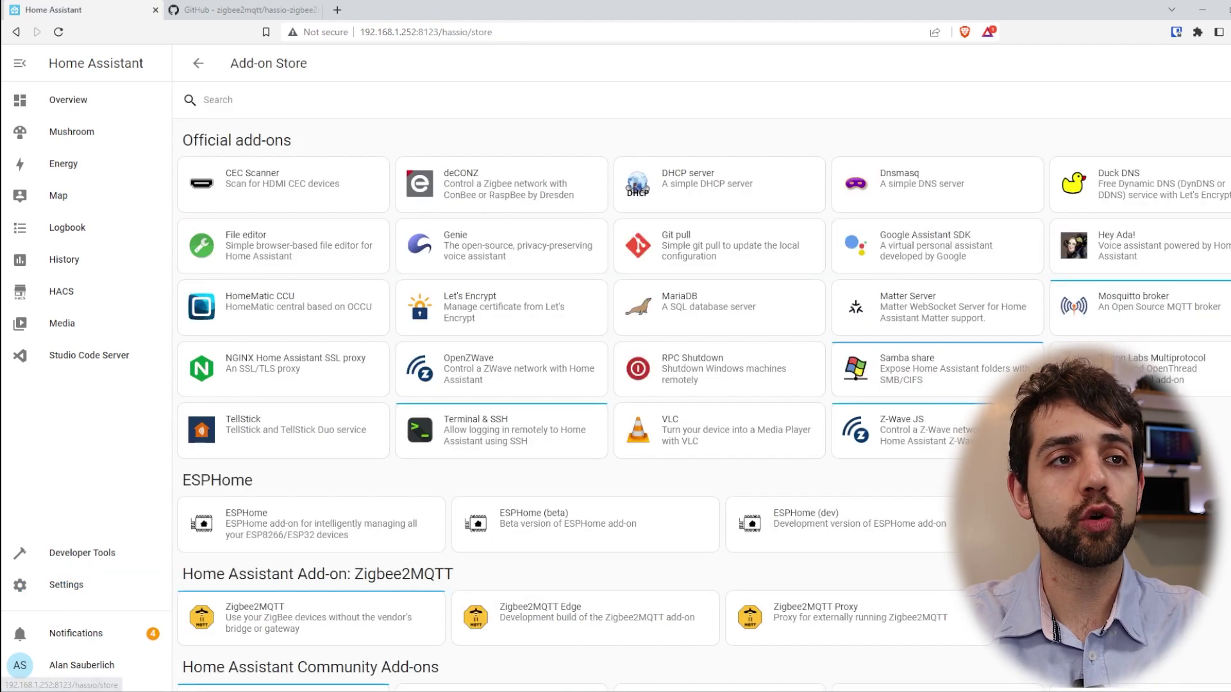
Add the pasted hassio-zigbee2mqtt URL in the store's Repositories manager.
{"action": "left_click", "coordinate": [1219, 63]}
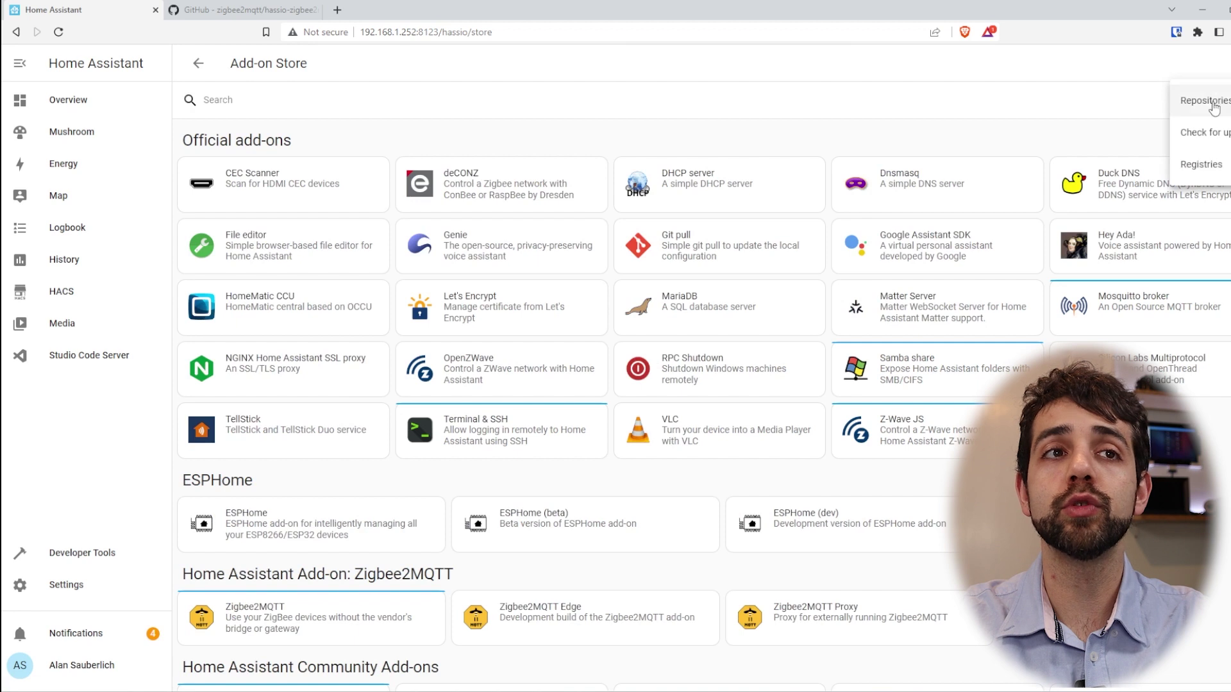
{"action": "left_click", "coordinate": [1205, 101]}
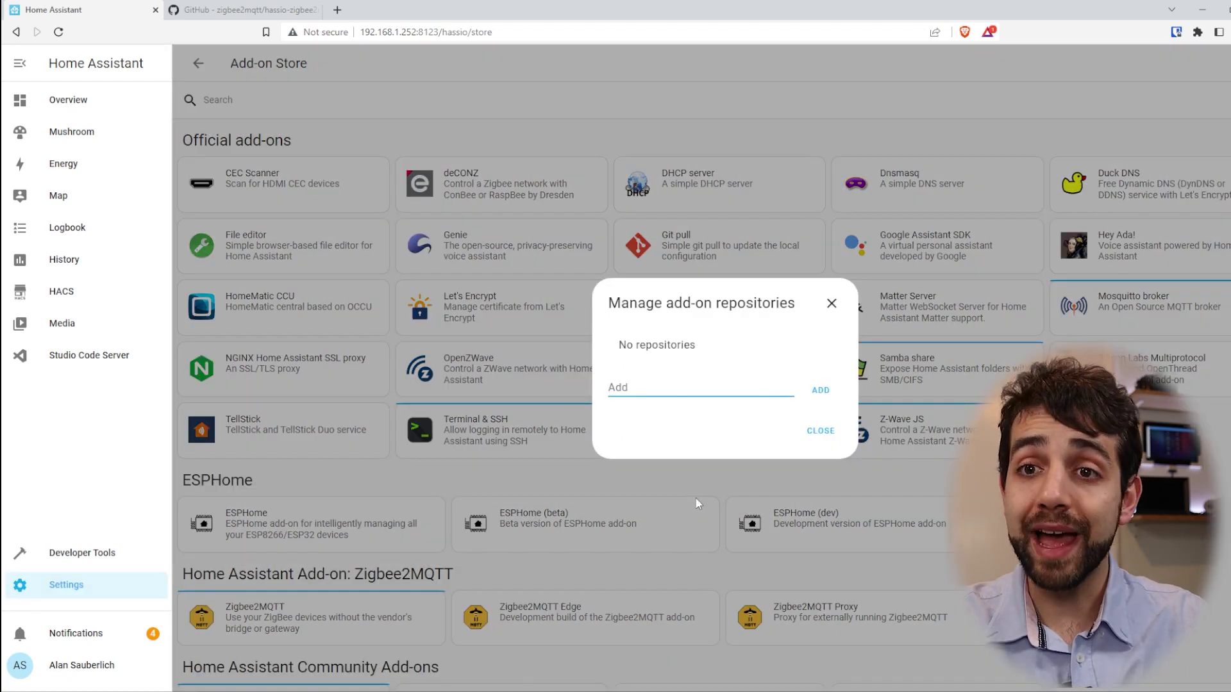
{"action": "key", "text": "ctrl+v"}
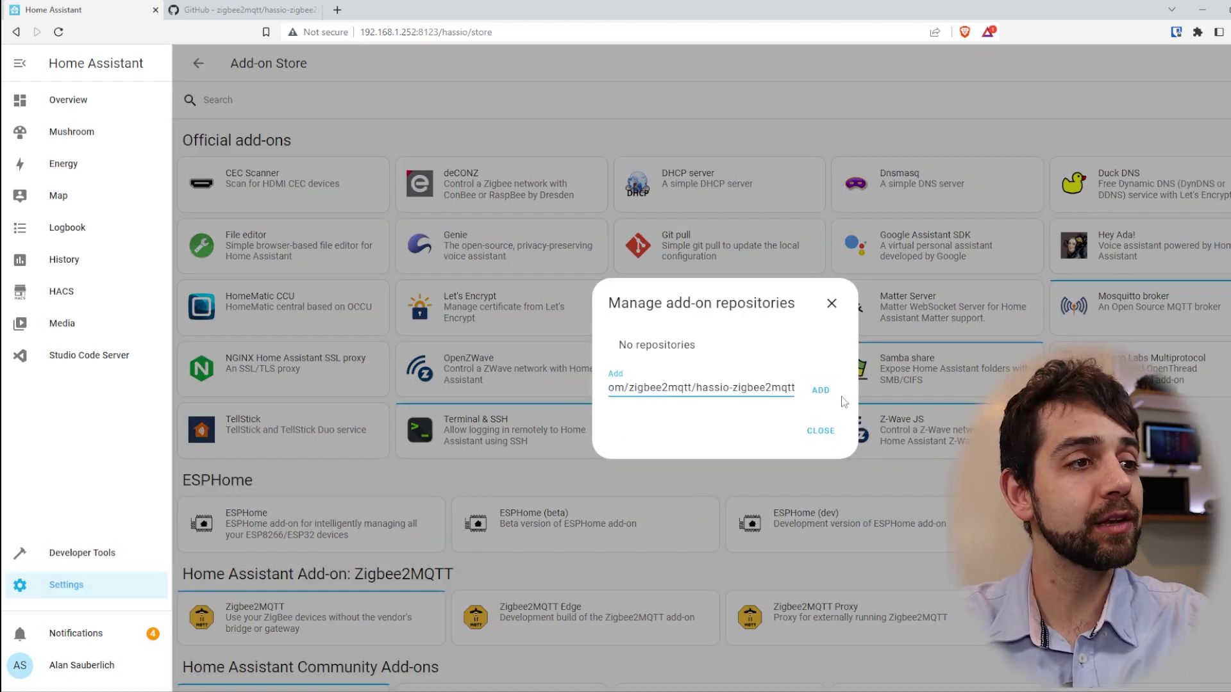
{"action": "left_click", "coordinate": [827, 394]}
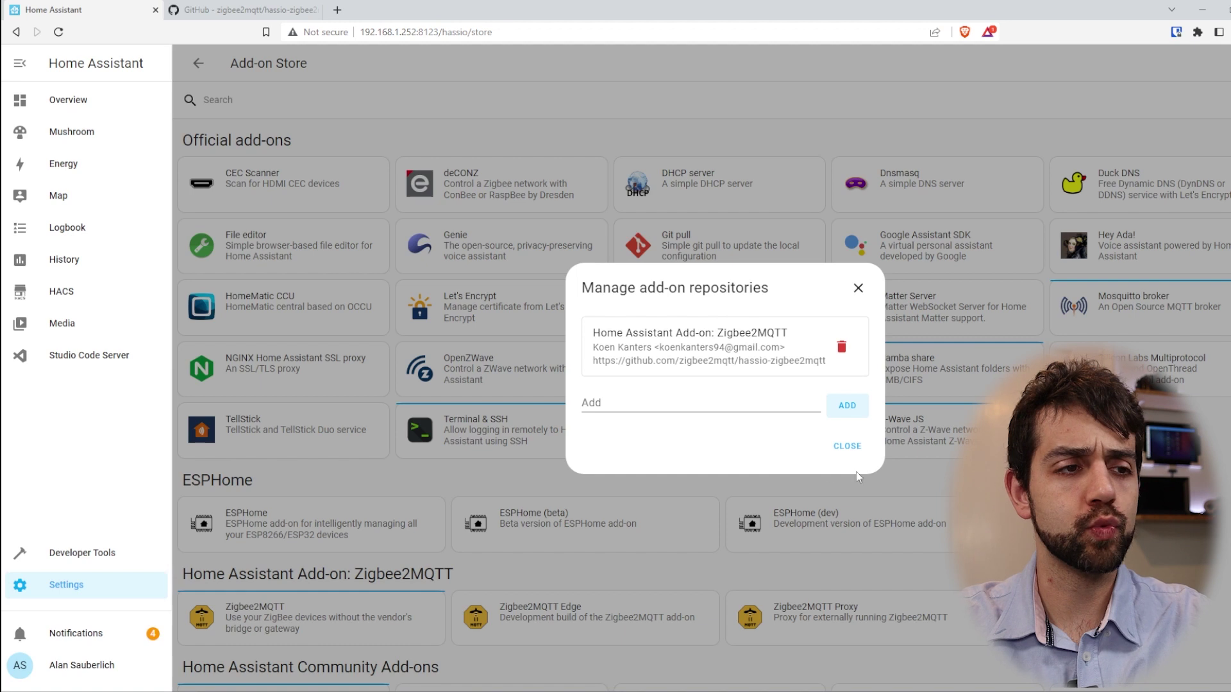
{"action": "left_click", "coordinate": [859, 451]}
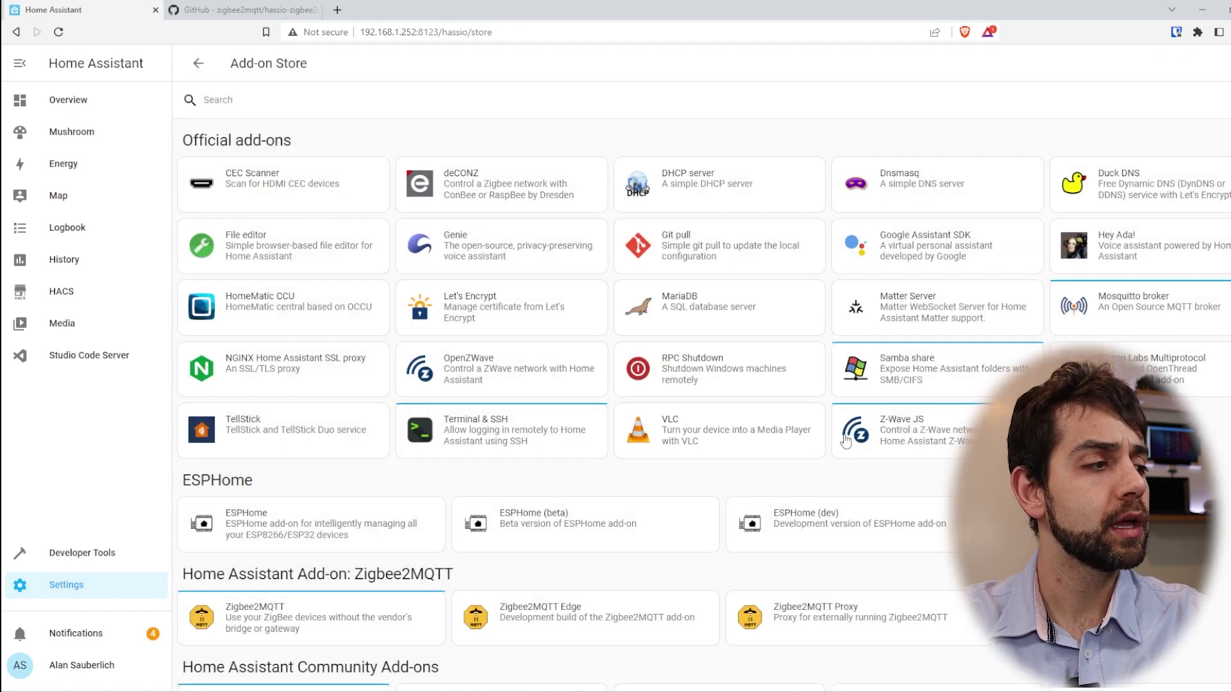
{"action": "scroll", "coordinate": [525, 523], "scroll_direction": "down", "scroll_amount": 1}
{"action": "left_click_drag", "start_coordinate": [210, 505], "coordinate": [536, 518]}
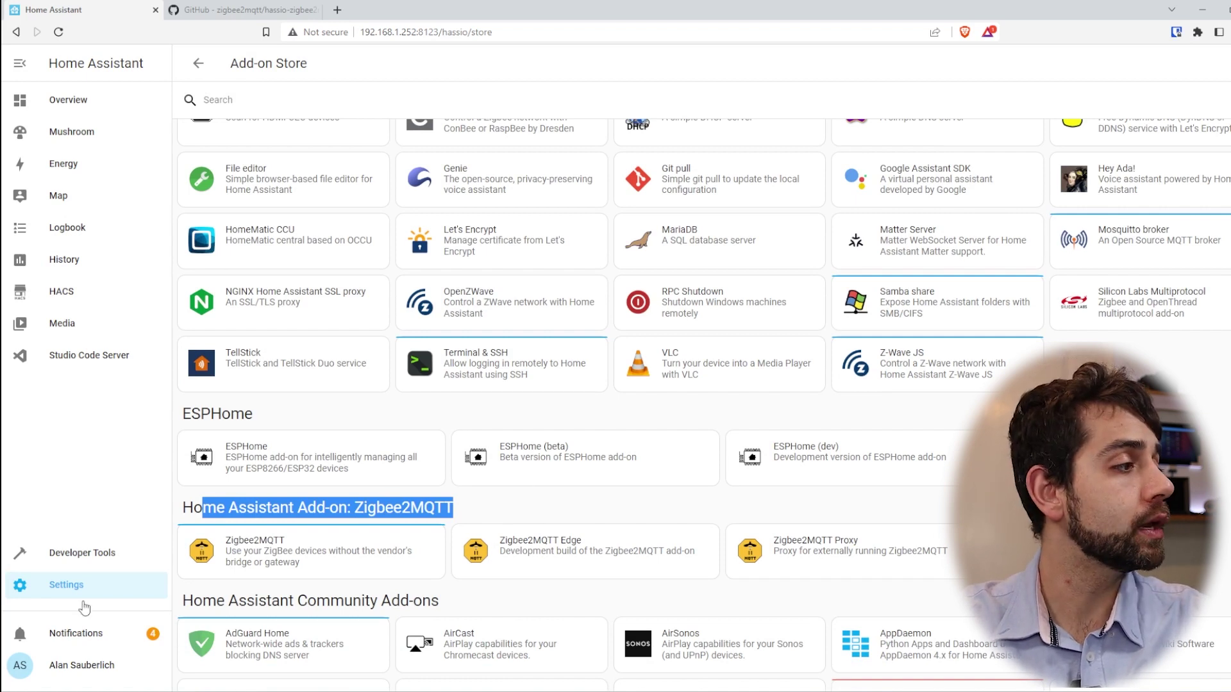
{"action": "left_click", "coordinate": [82, 561]}
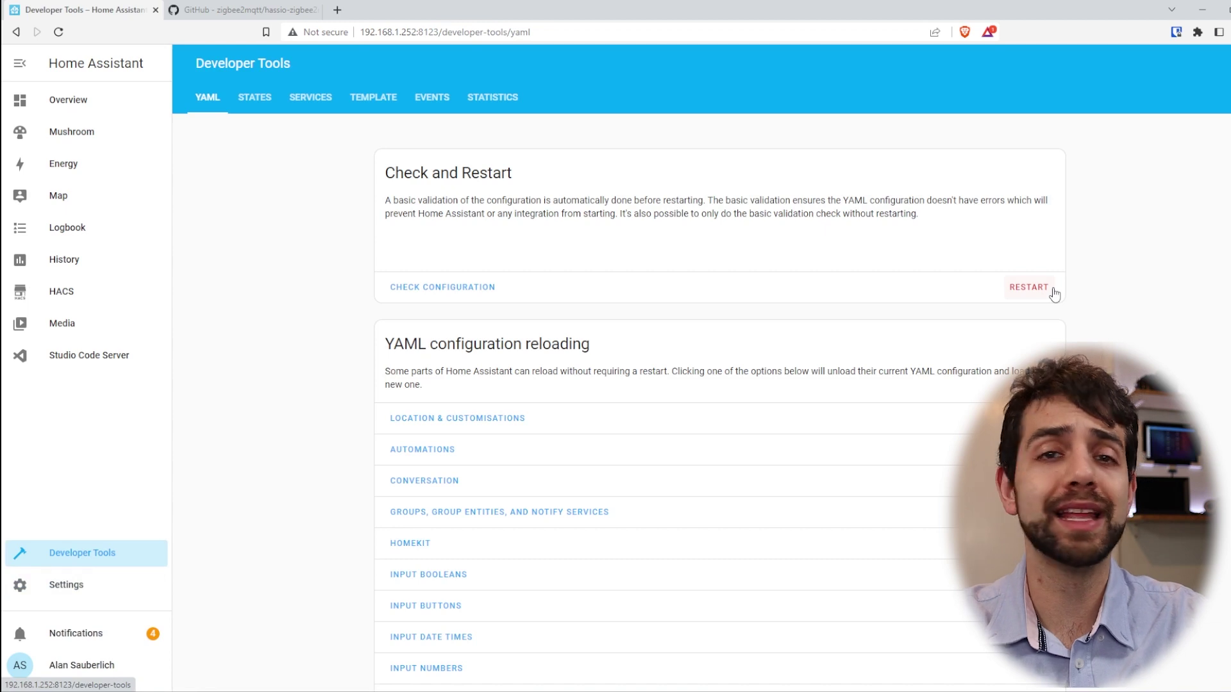
{"action": "left_click", "coordinate": [75, 587]}
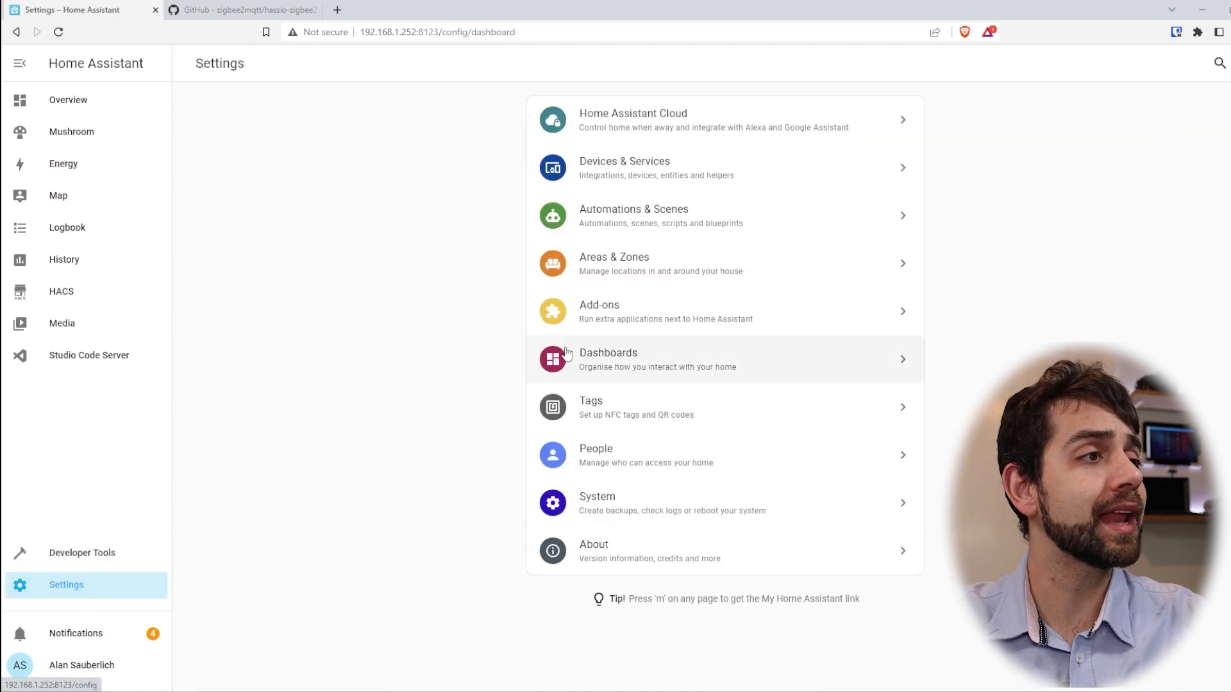
{"action": "left_click", "coordinate": [575, 332]}
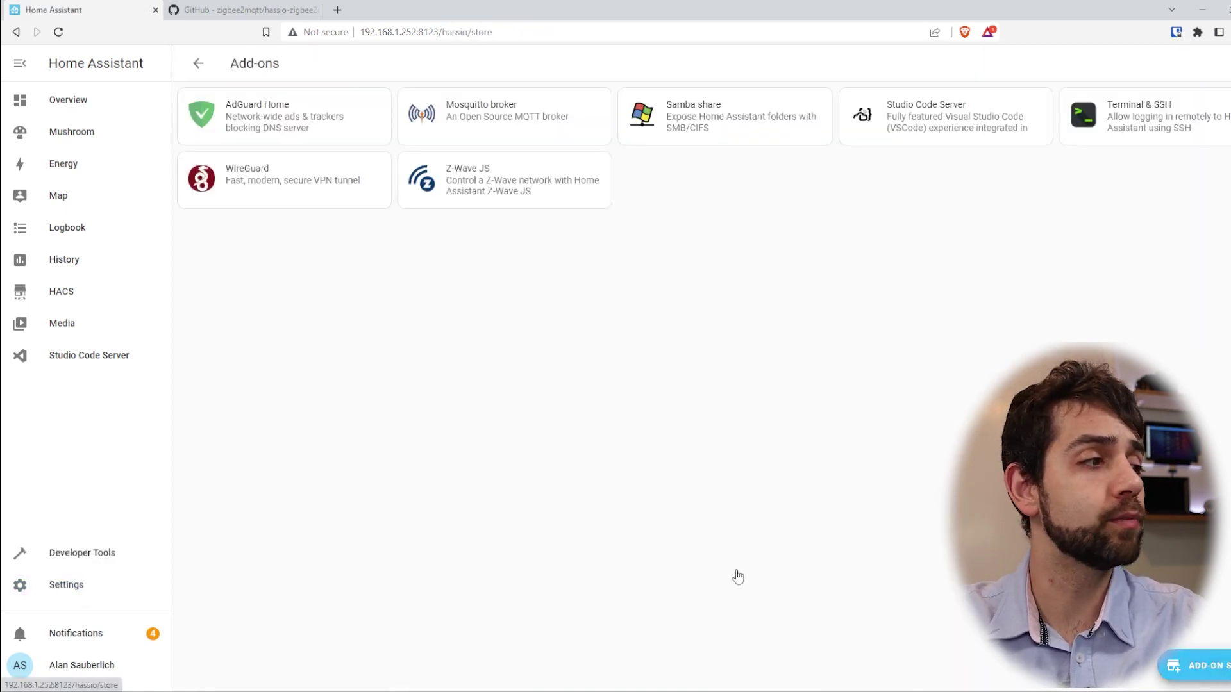
{"action": "left_click", "coordinate": [1206, 670]}
{"action": "scroll", "coordinate": [603, 593], "scroll_direction": "down", "scroll_amount": 2}
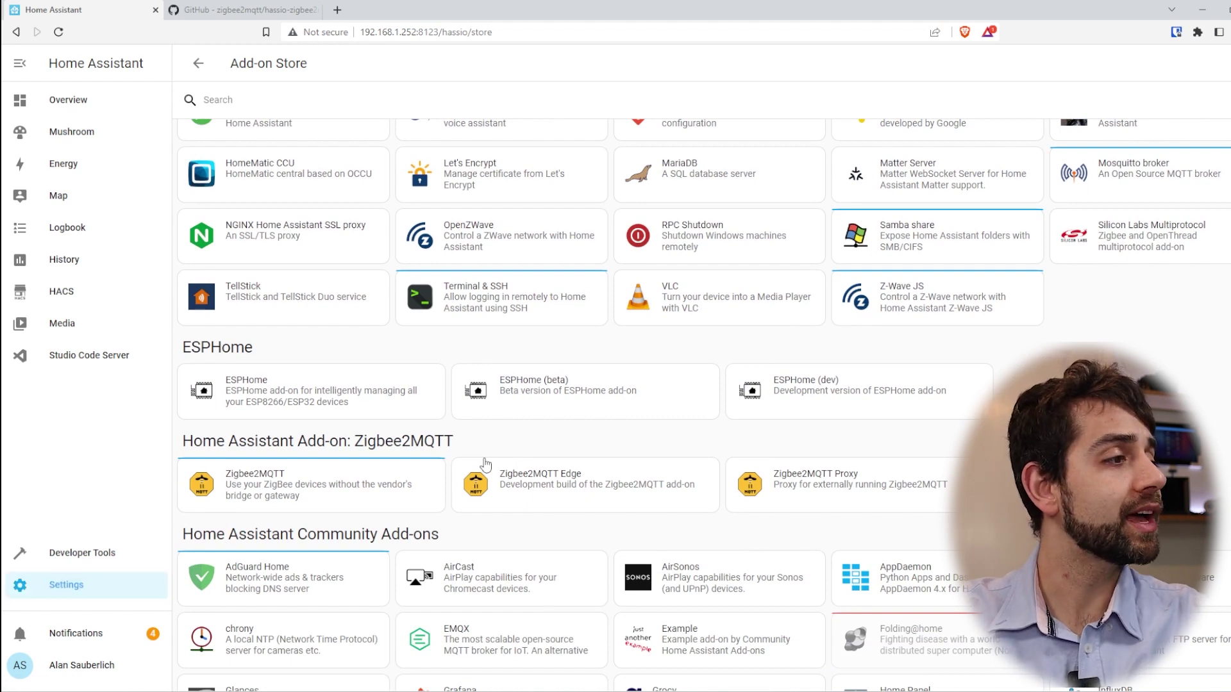
Scroll the Add-on Store down to the Zigbee2MQTT, Edge and Proxy add-ons.
{"action": "scroll", "coordinate": [485, 464], "scroll_direction": "down", "scroll_amount": 2}
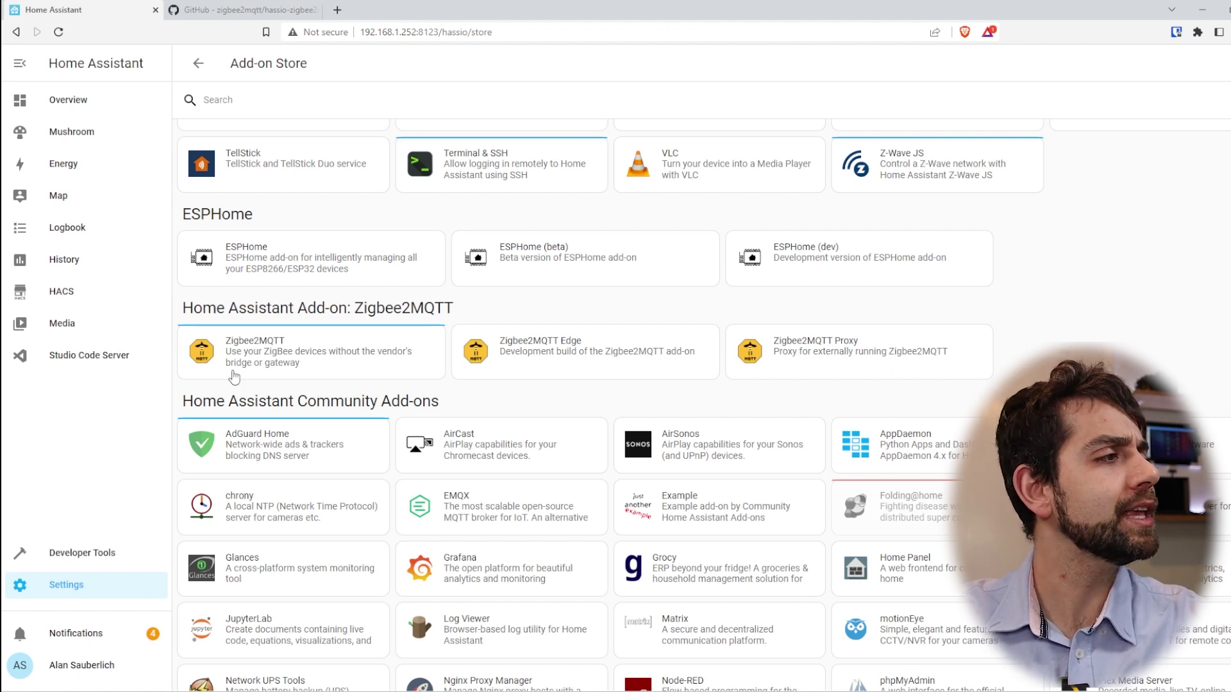
Install the stable Zigbee2MQTT add-on 1.30.1-1 and view its Configuration options.
{"action": "left_click", "coordinate": [237, 375]}
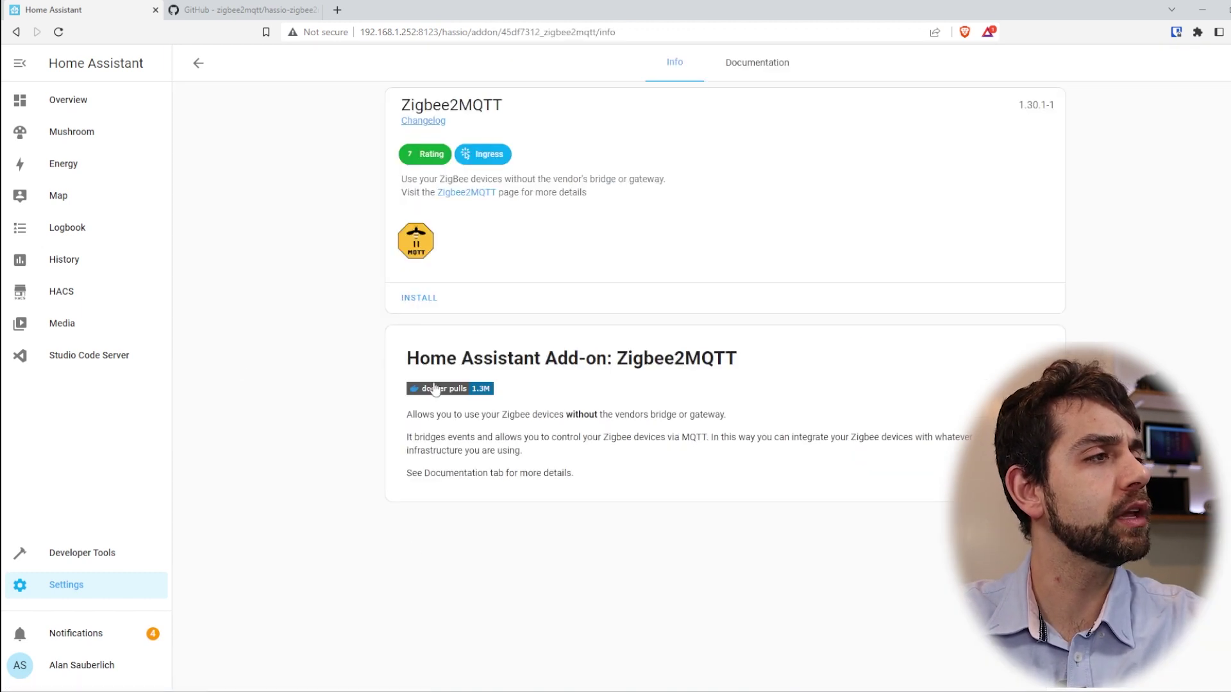
{"action": "left_click", "coordinate": [429, 313]}
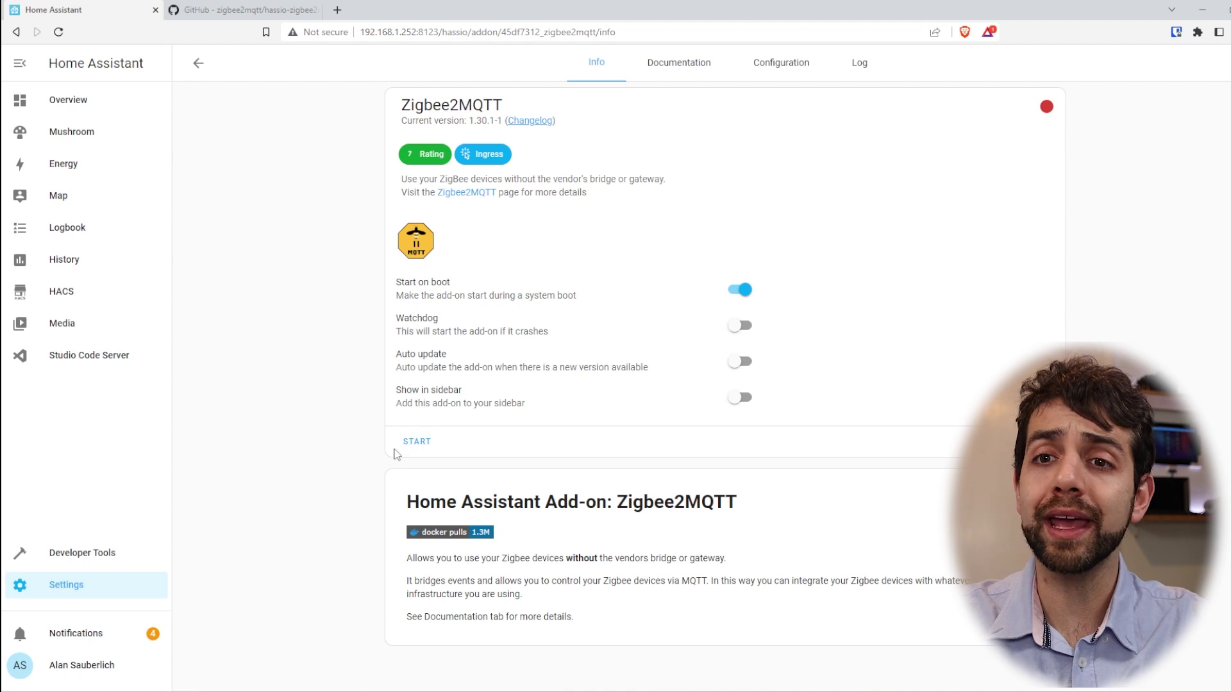
{"action": "left_click", "coordinate": [795, 70]}
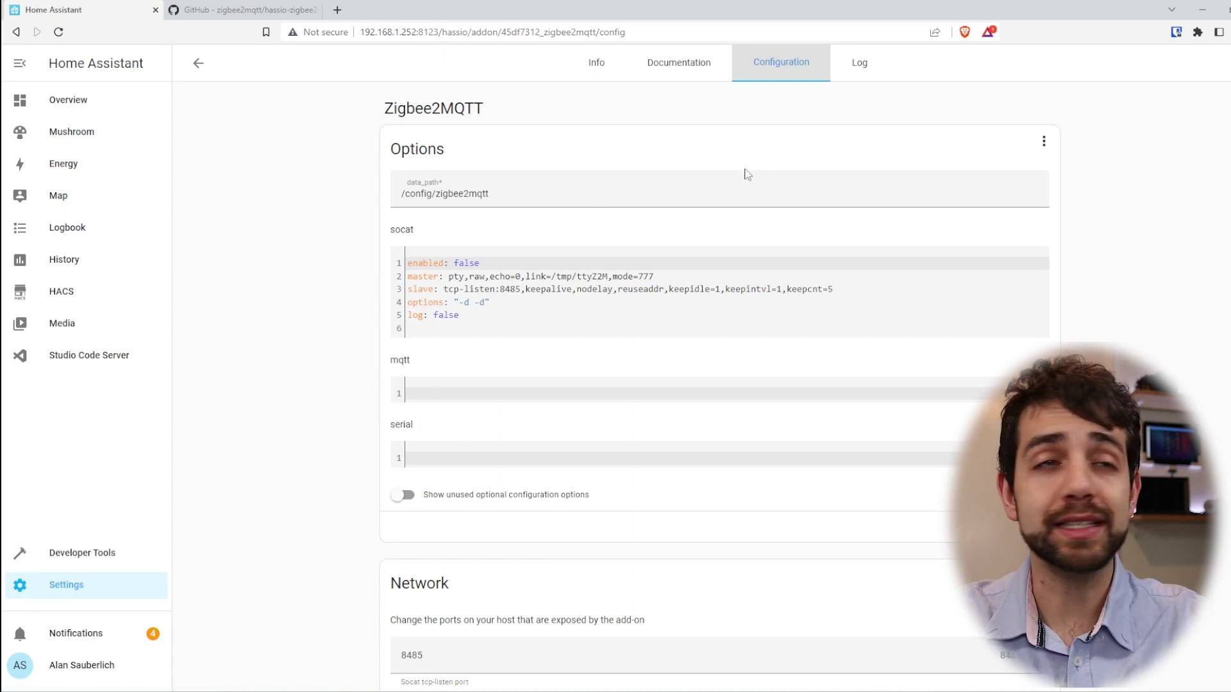
Skim the add-on's Documentation, then return to its Configuration options.
{"action": "left_click", "coordinate": [694, 69]}
{"action": "scroll", "coordinate": [729, 268], "scroll_direction": "down", "scroll_amount": 4}
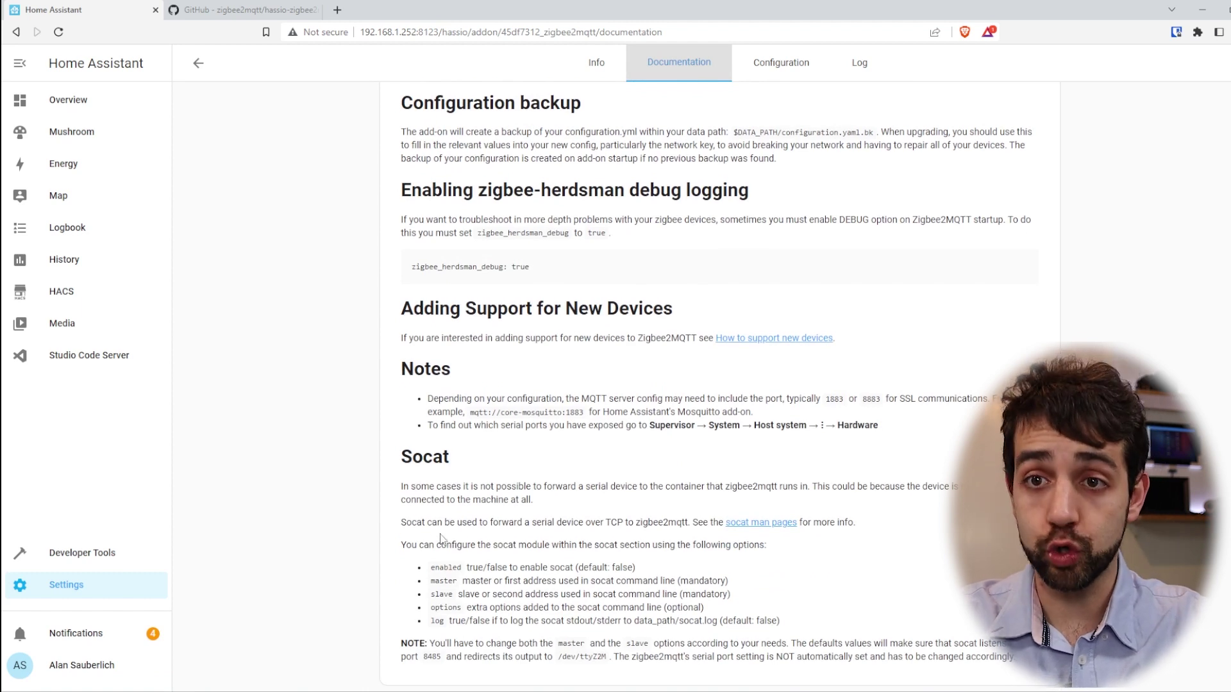
{"action": "scroll", "coordinate": [441, 539], "scroll_direction": "up", "scroll_amount": 4}
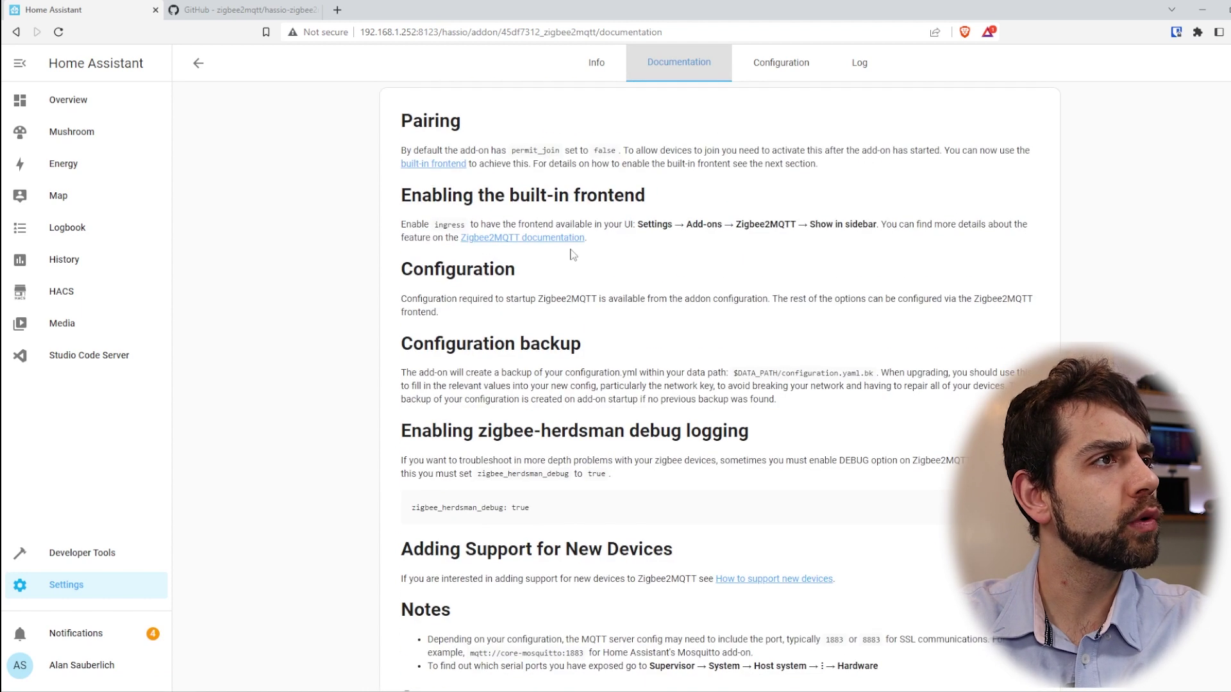
{"action": "left_click", "coordinate": [798, 72]}
Paste the README's mqtt example into the mqtt options, adding 'base_topic: zigbee2mqtt'.
{"action": "left_click", "coordinate": [244, 10]}
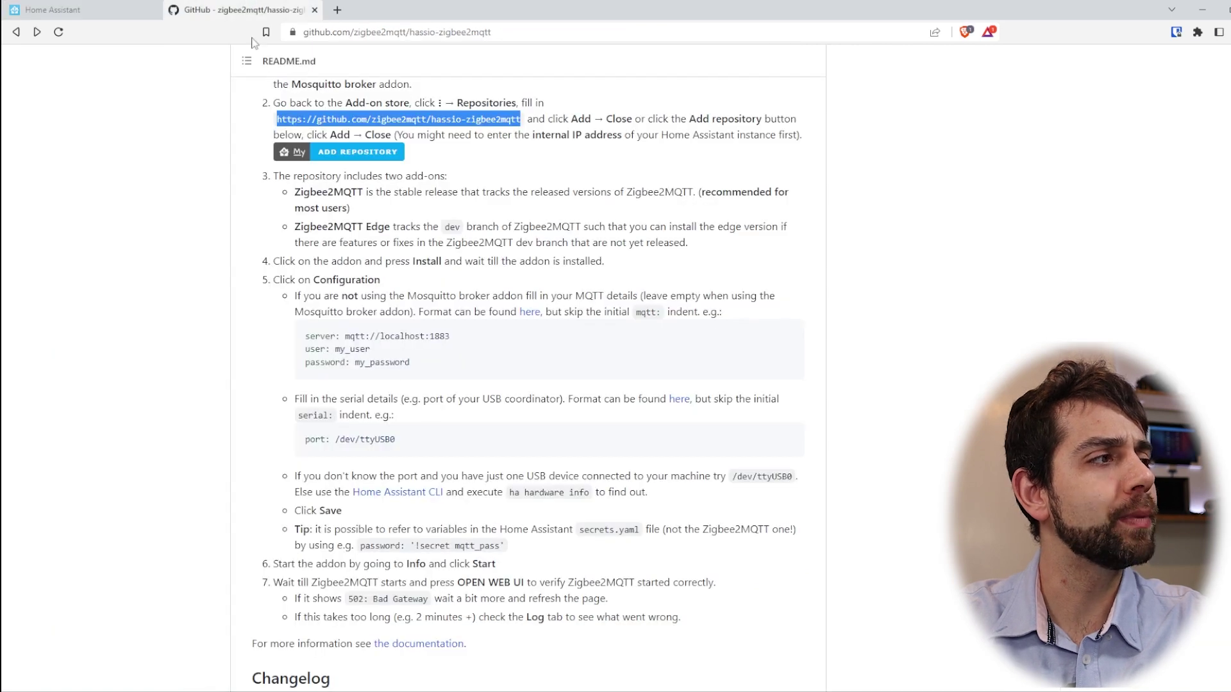
{"action": "left_click_drag", "start_coordinate": [304, 336], "coordinate": [436, 363]}
{"action": "left_click", "coordinate": [58, 9]}
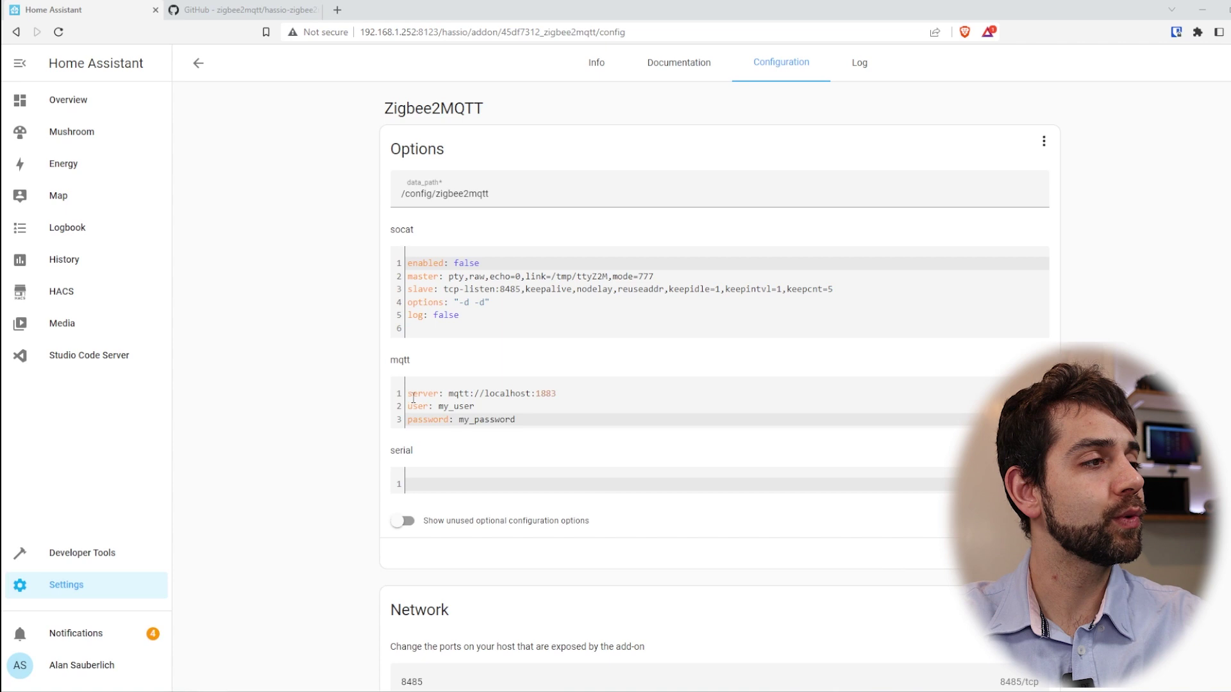
{"action": "left_click", "coordinate": [424, 392]}
{"action": "key", "text": "Return"}
{"action": "key", "text": "Up"}
{"action": "type", "text": "base_topic: zigbee2mqtt"}
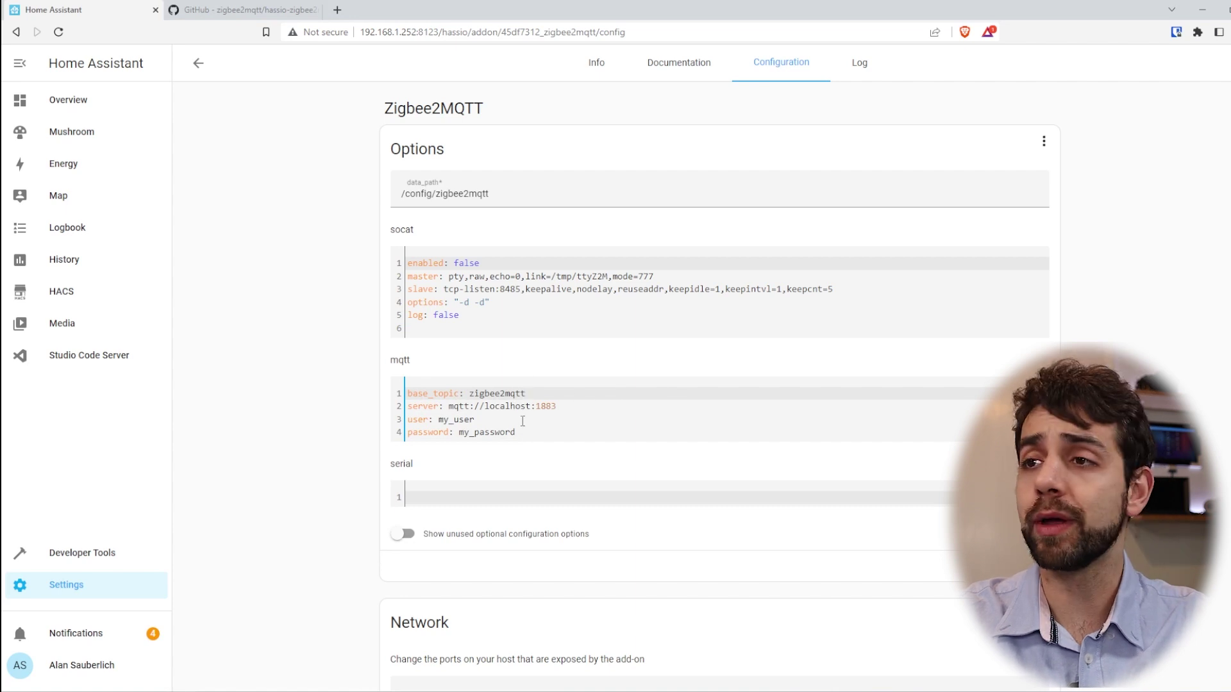
{"action": "middle_click", "coordinate": [64, 584]}
Replace localhost in the mqtt server line with the MQTT broker host core-mosquitto.
{"action": "left_click", "coordinate": [259, 9]}
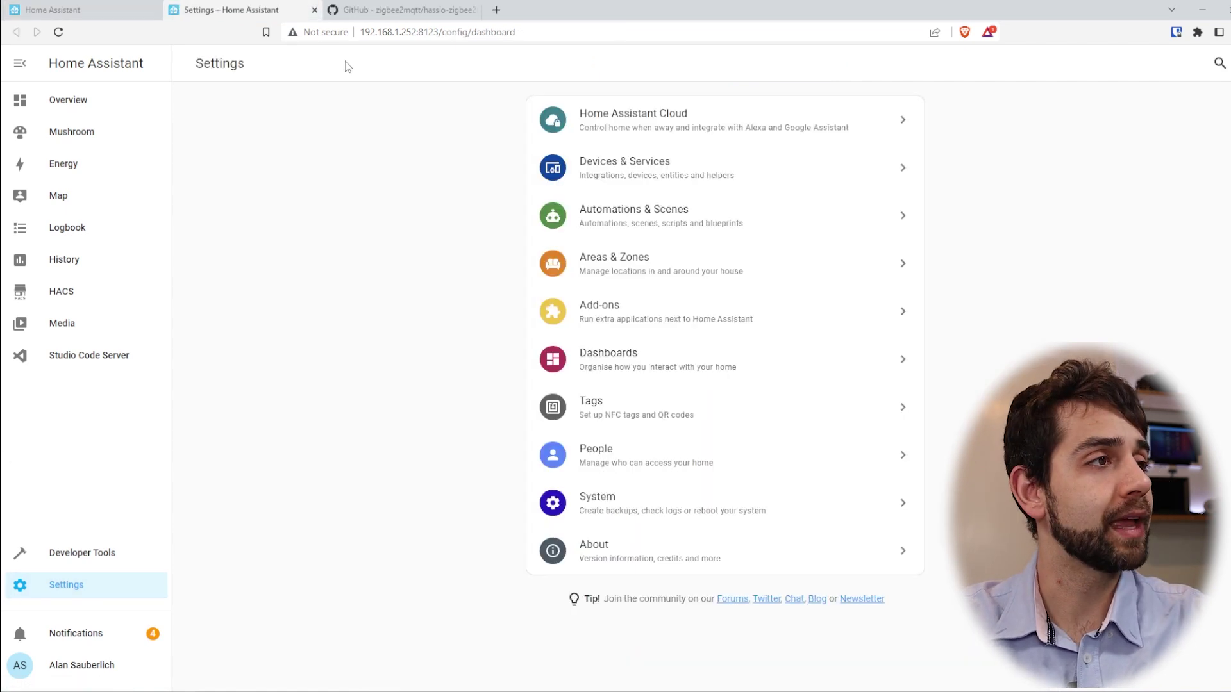
{"action": "left_click", "coordinate": [682, 182]}
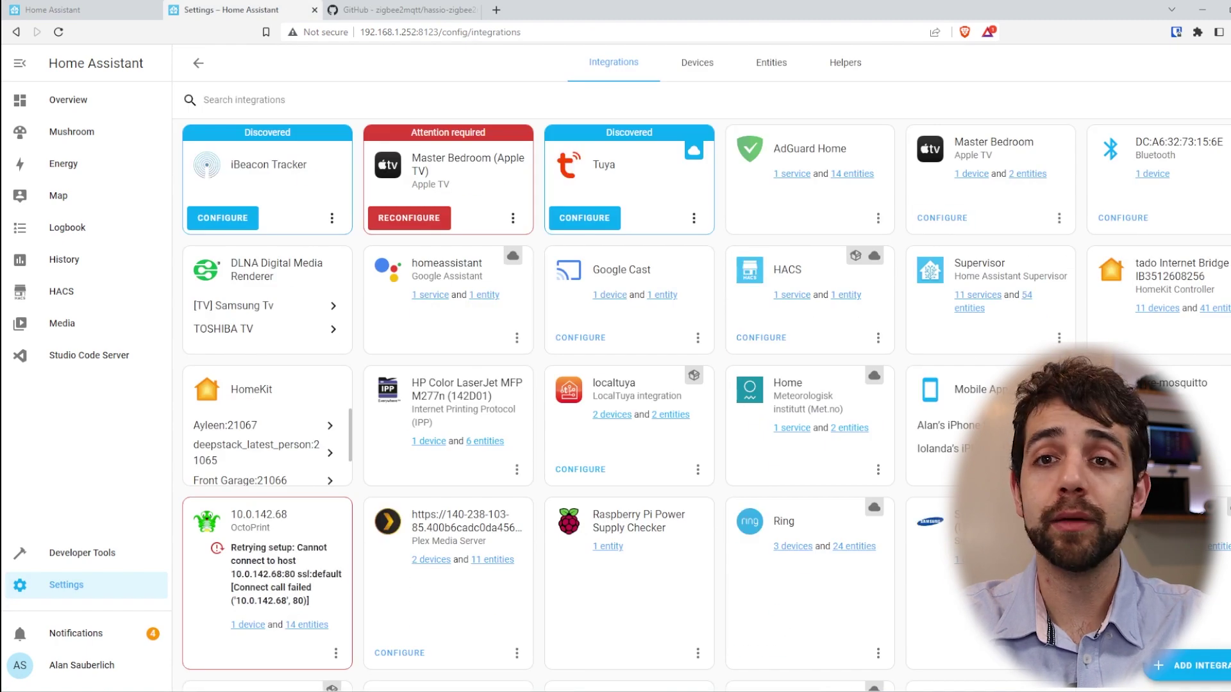
{"action": "left_click", "coordinate": [1122, 469]}
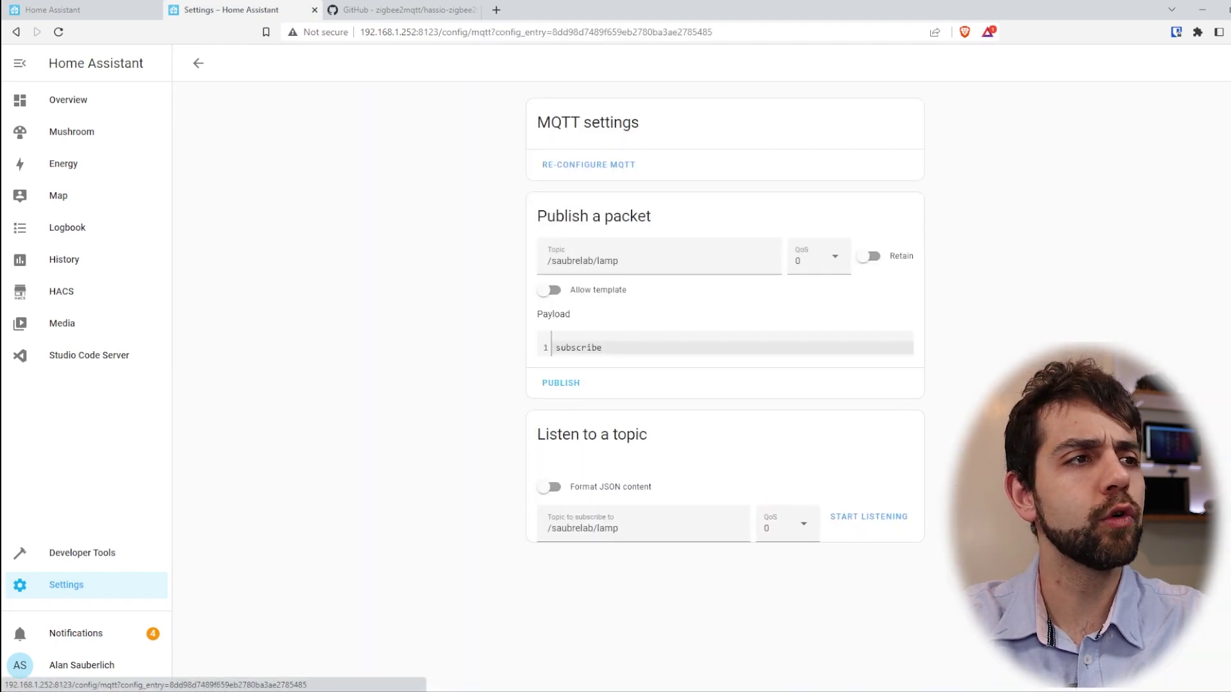
{"action": "left_click", "coordinate": [584, 166]}
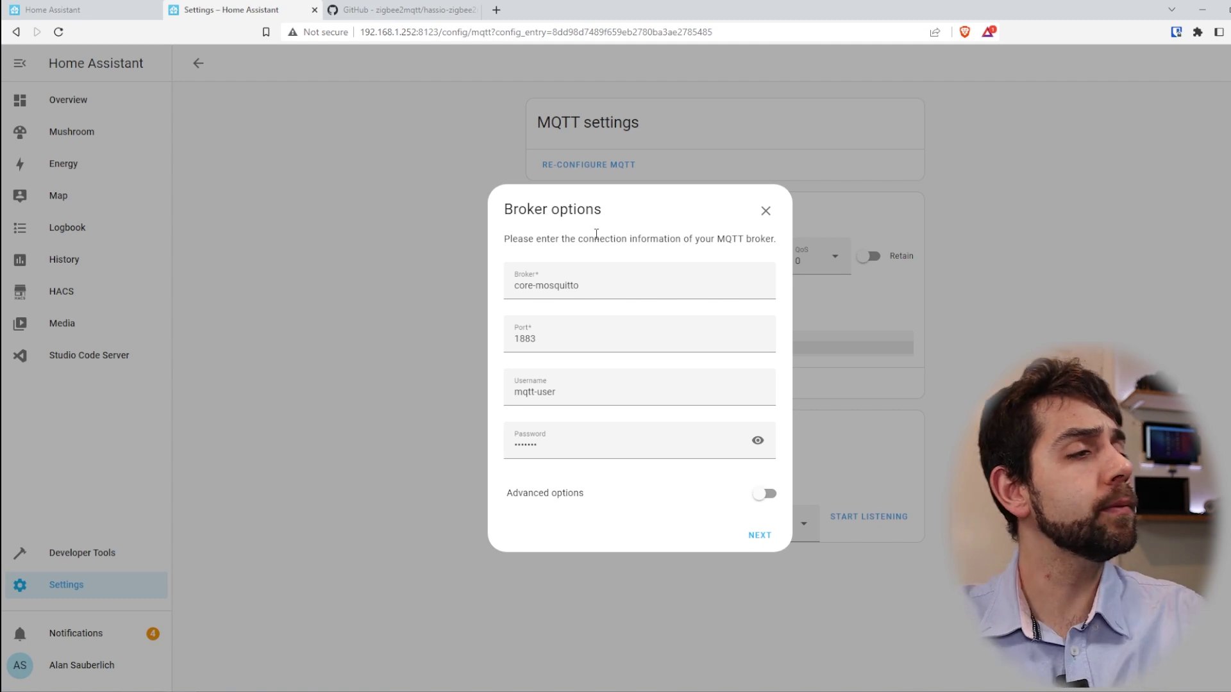
{"action": "left_click_drag", "start_coordinate": [588, 286], "coordinate": [445, 282]}
{"action": "key", "text": "ctrl+c"}
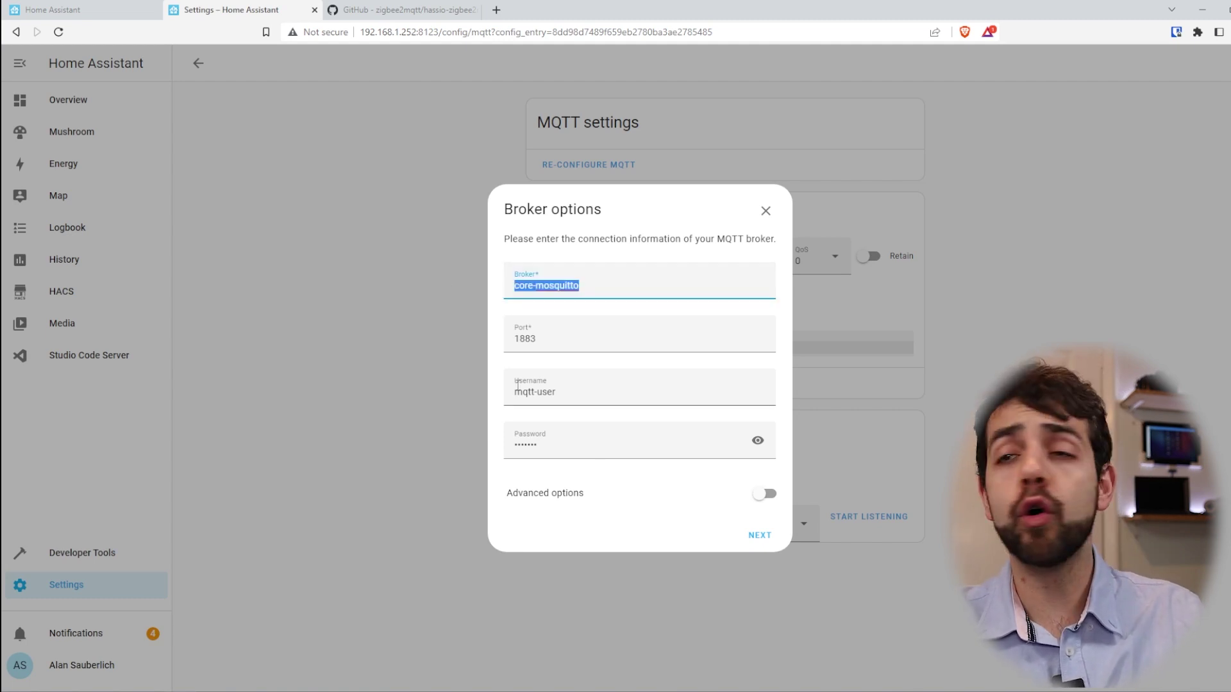
{"action": "left_click", "coordinate": [61, 10]}
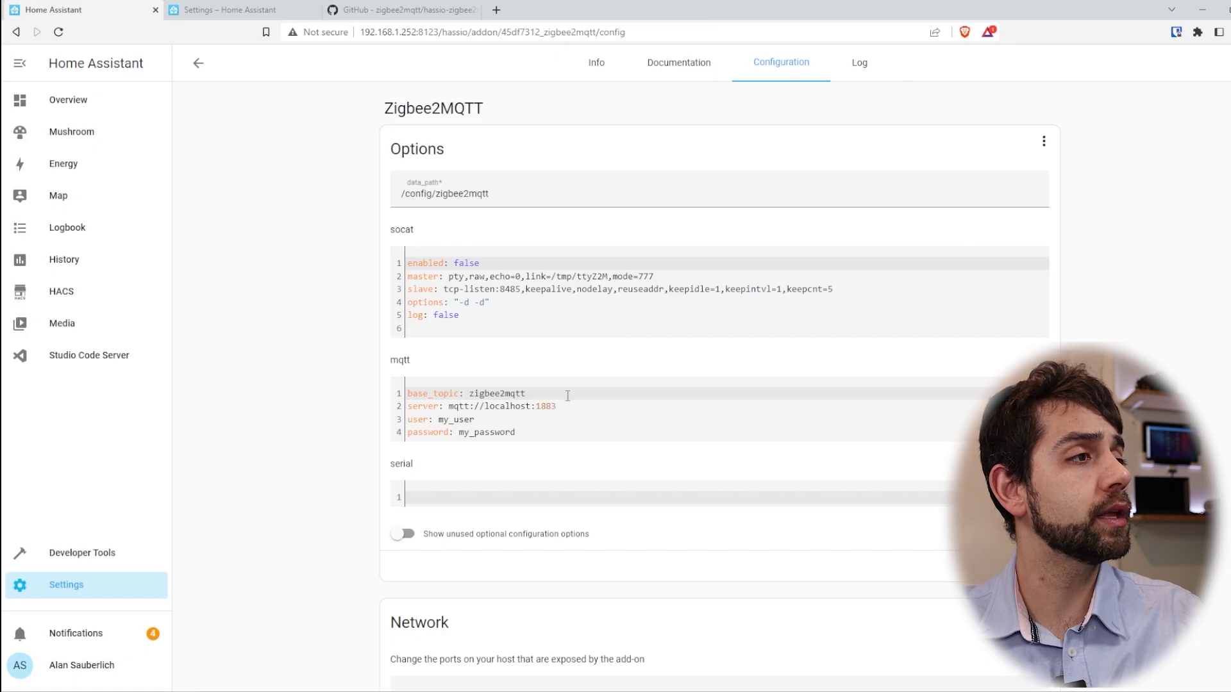
{"action": "left_click_drag", "start_coordinate": [487, 406], "coordinate": [529, 406]}
{"action": "key", "text": "ctrl+v"}
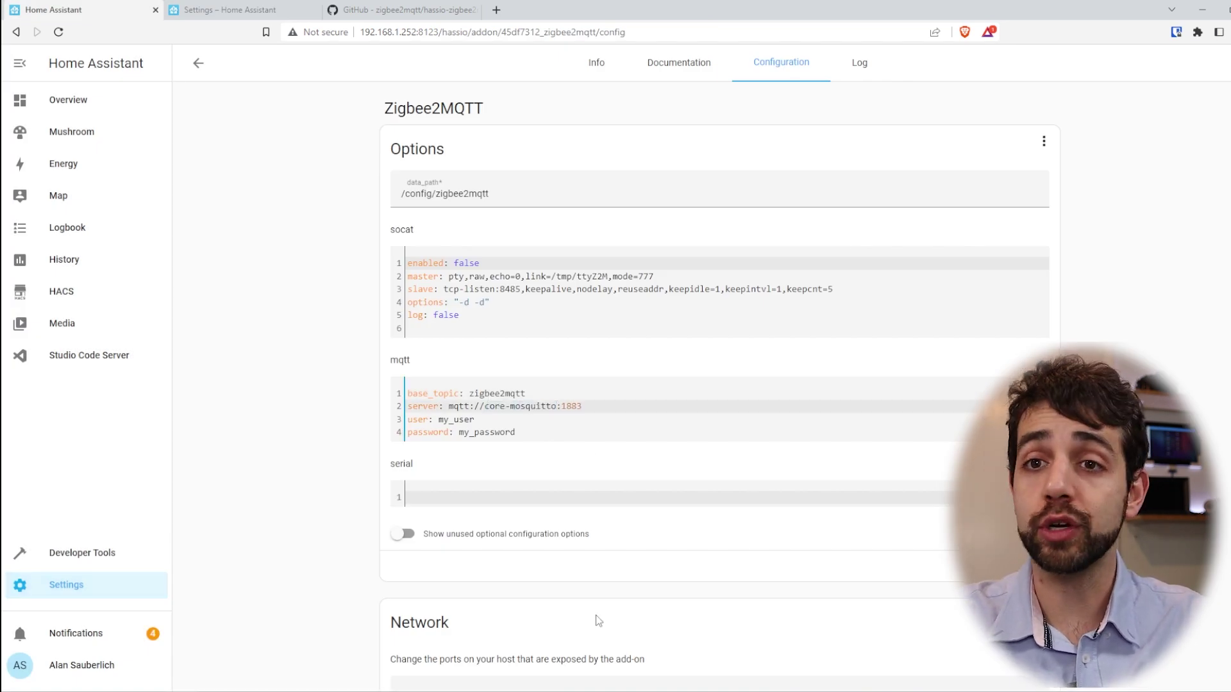
Replace the placeholder my_user with the MQTT broker's username.
{"action": "left_click", "coordinate": [250, 9]}
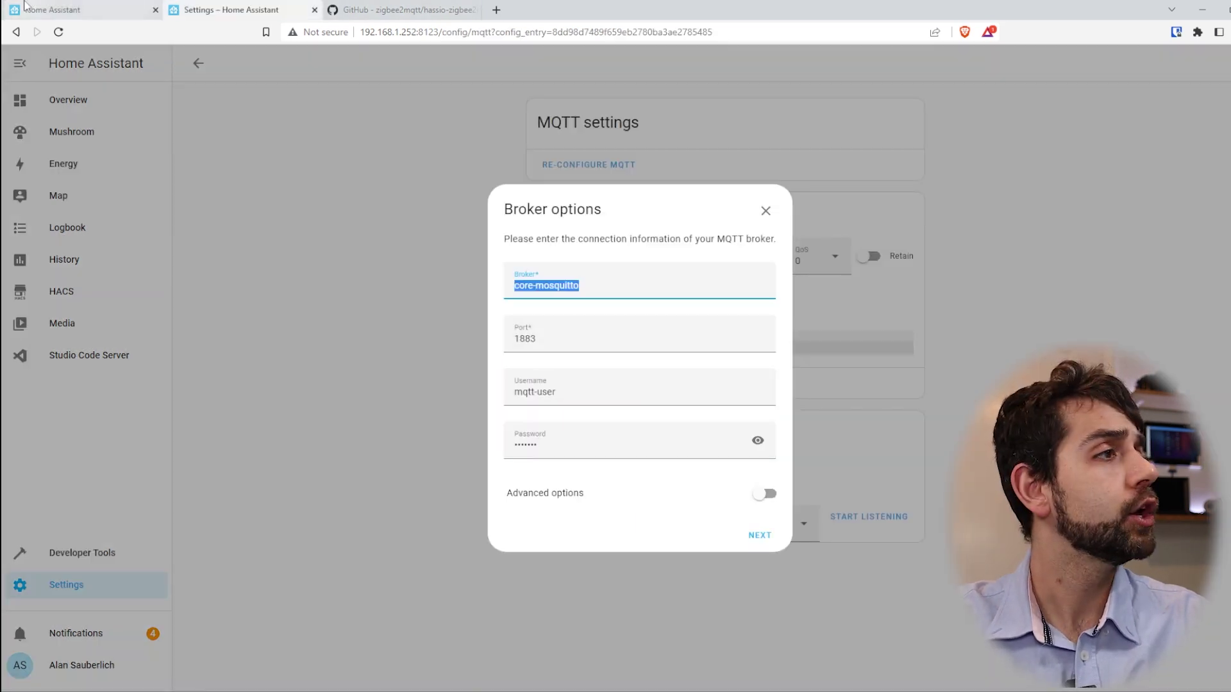
{"action": "key", "text": "ctrl+shift+Tab"}
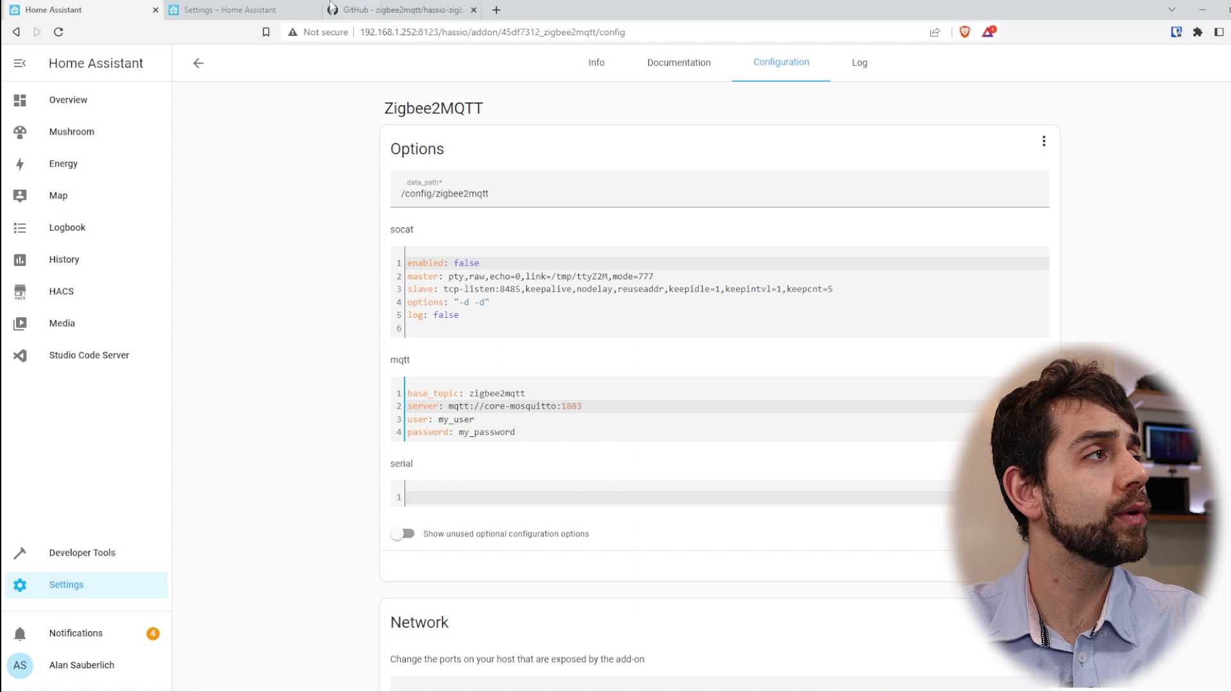
{"action": "left_click", "coordinate": [256, 9]}
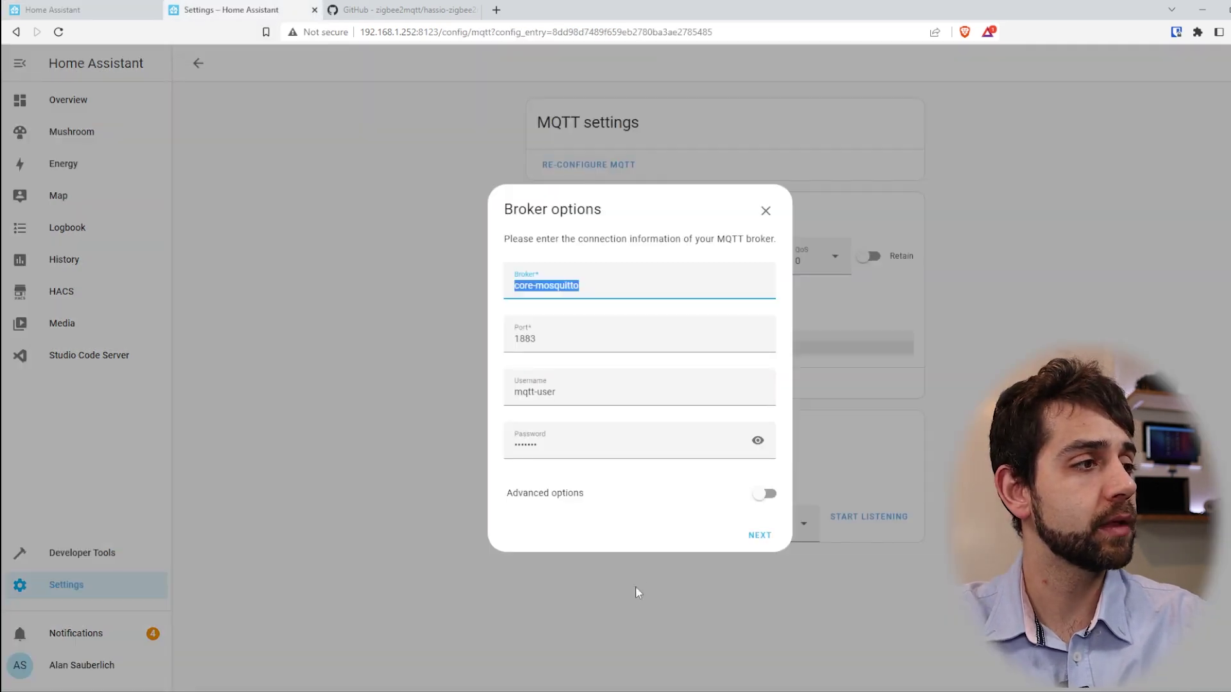
{"action": "triple_click", "coordinate": [572, 399]}
{"action": "key", "text": "ctrl+c"}
{"action": "key", "text": "ctrl+shift+Tab"}
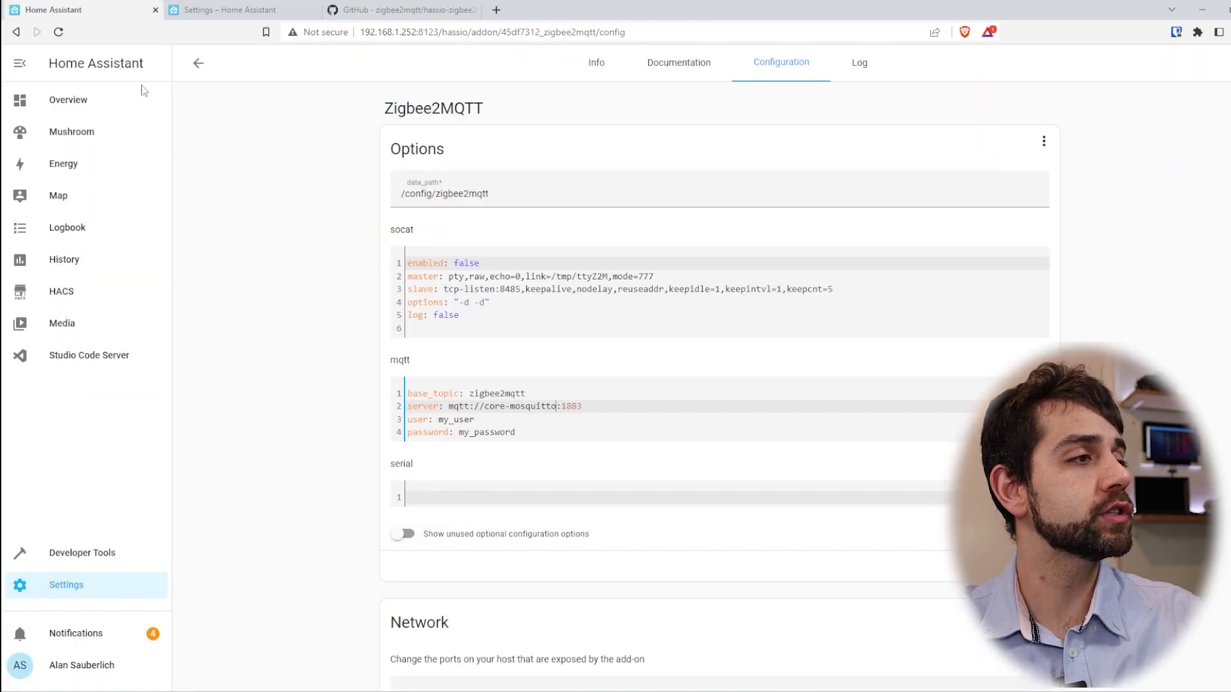
{"action": "double_click", "coordinate": [456, 419]}
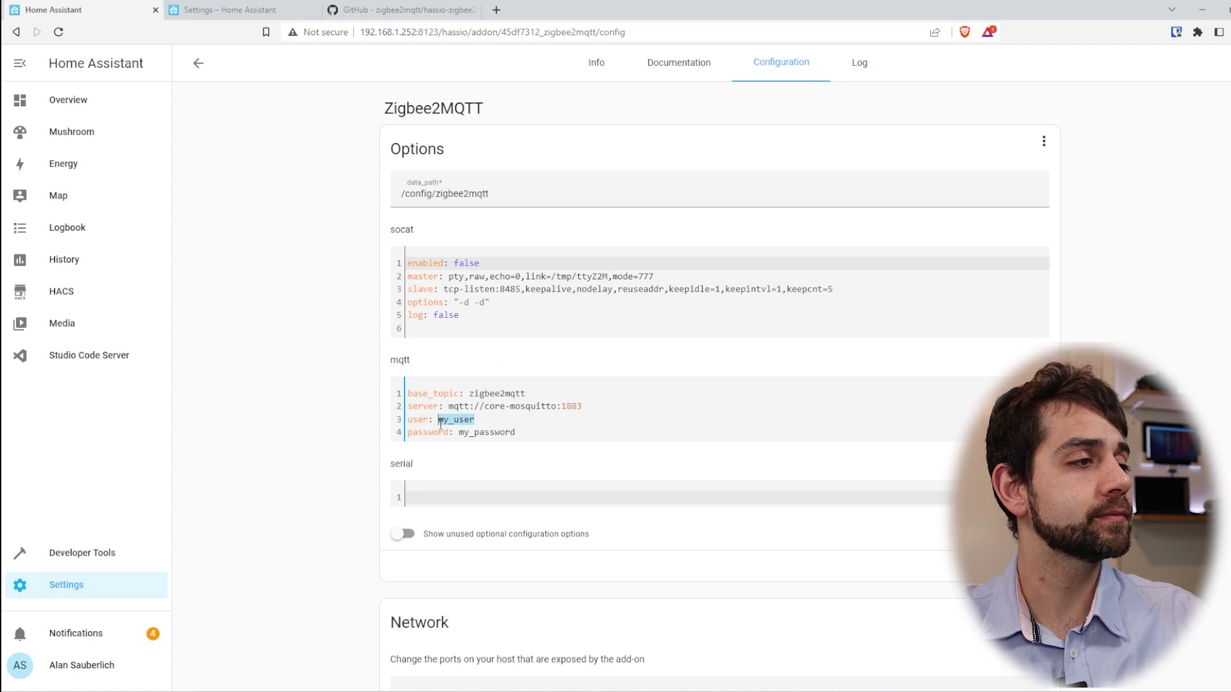
{"action": "key", "text": "ctrl+v"}
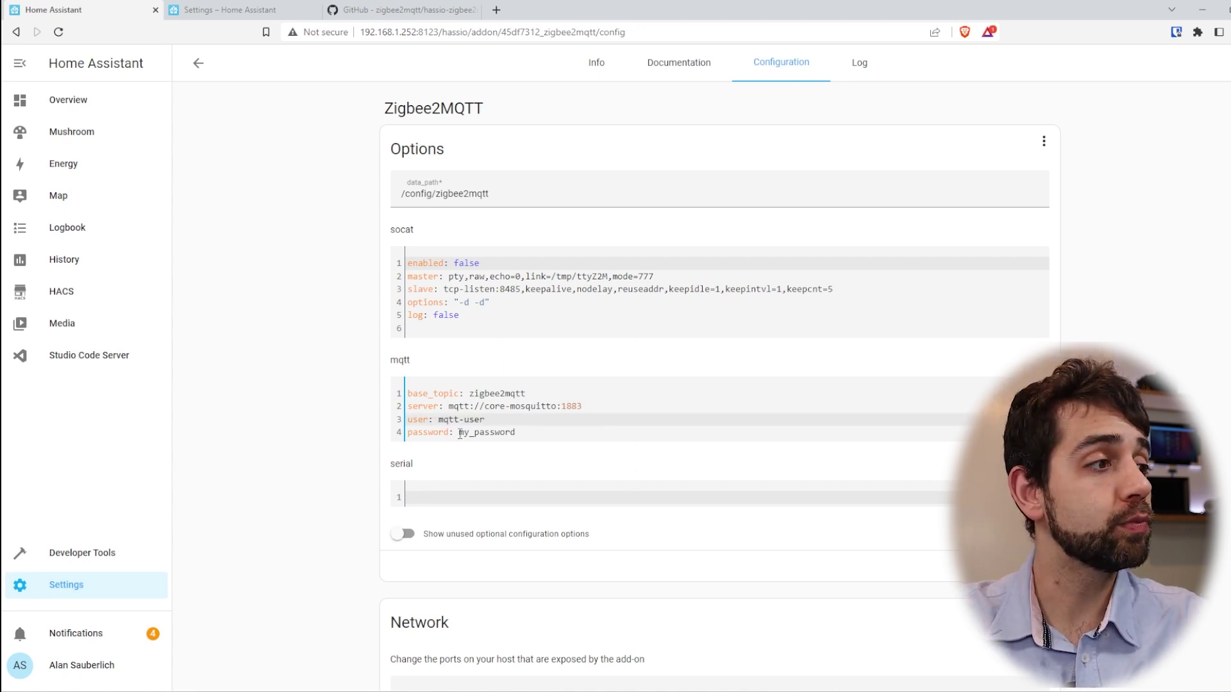
Replace the placeholder my_password with the MQTT broker's revealed password.
{"action": "left_click", "coordinate": [278, 9]}
{"action": "left_click", "coordinate": [757, 441]}
{"action": "left_click_drag", "start_coordinate": [622, 452], "coordinate": [459, 452]}
{"action": "key", "text": "ctrl+c"}
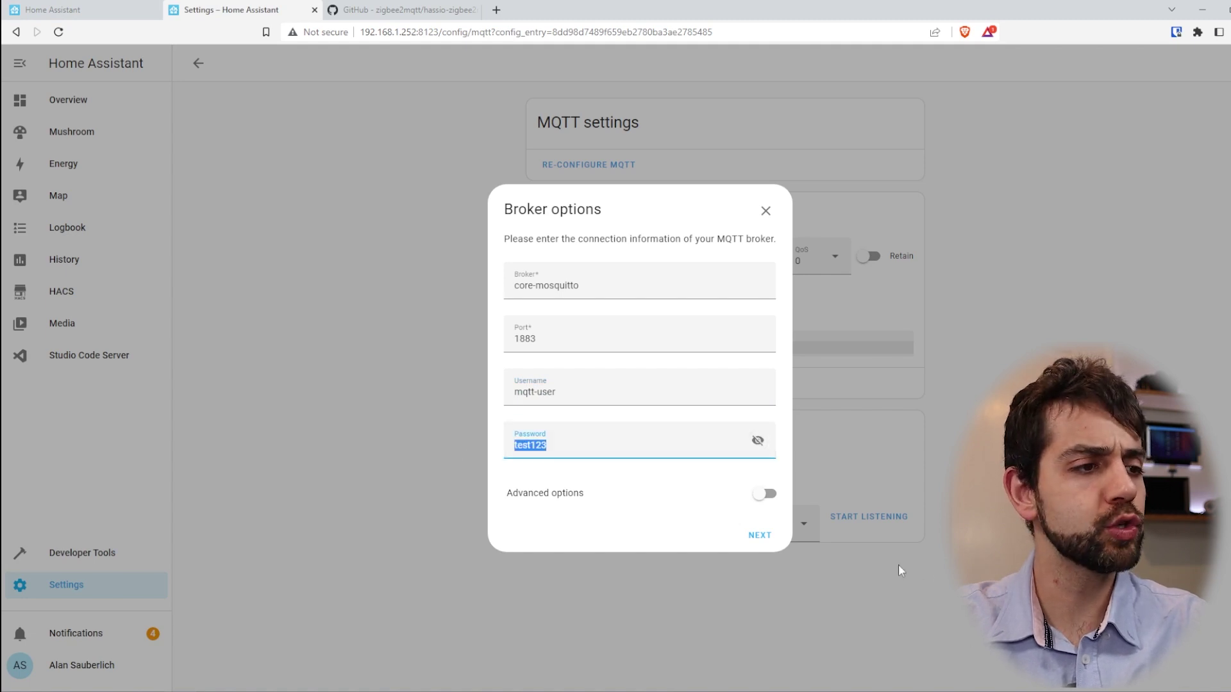
{"action": "left_click", "coordinate": [766, 210]}
{"action": "left_click", "coordinate": [77, 9]}
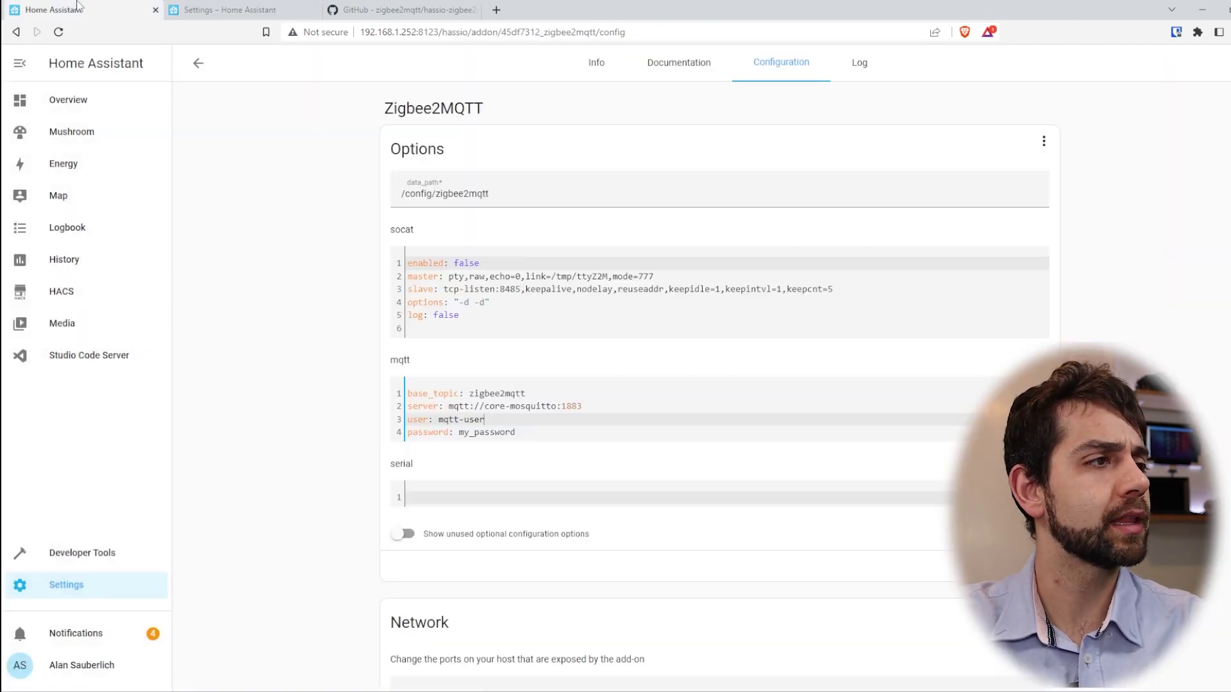
{"action": "left_click_drag", "start_coordinate": [520, 433], "coordinate": [459, 433]}
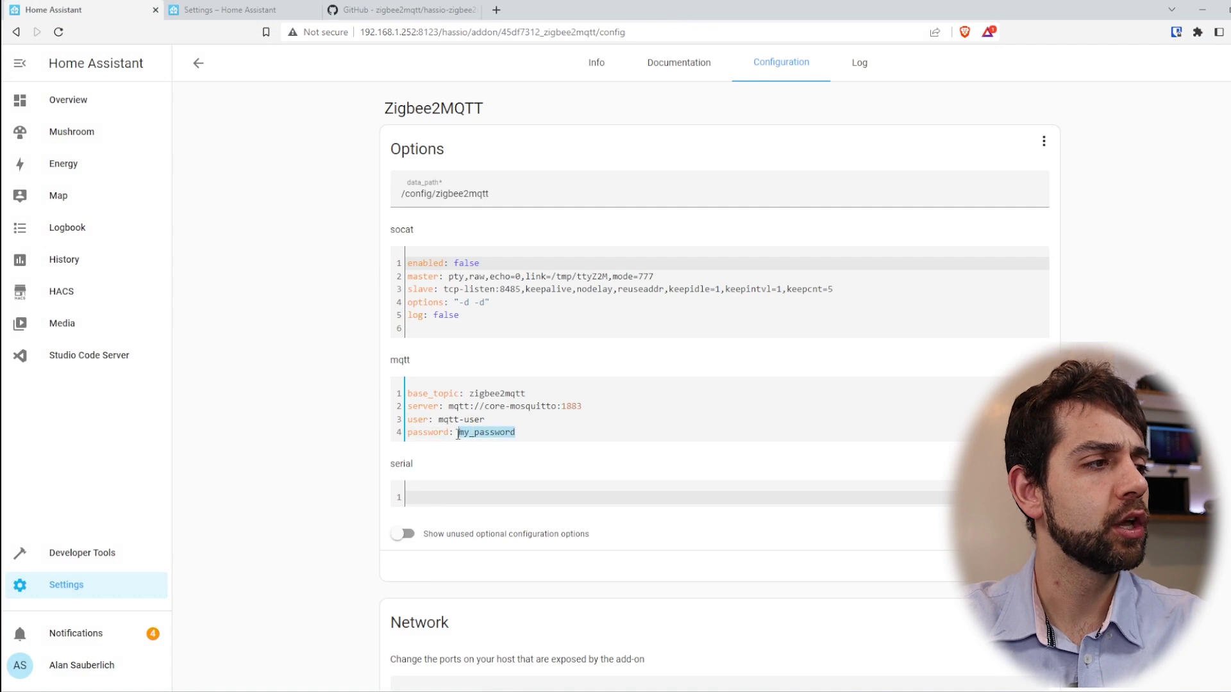
{"action": "key", "text": "ctrl+v"}
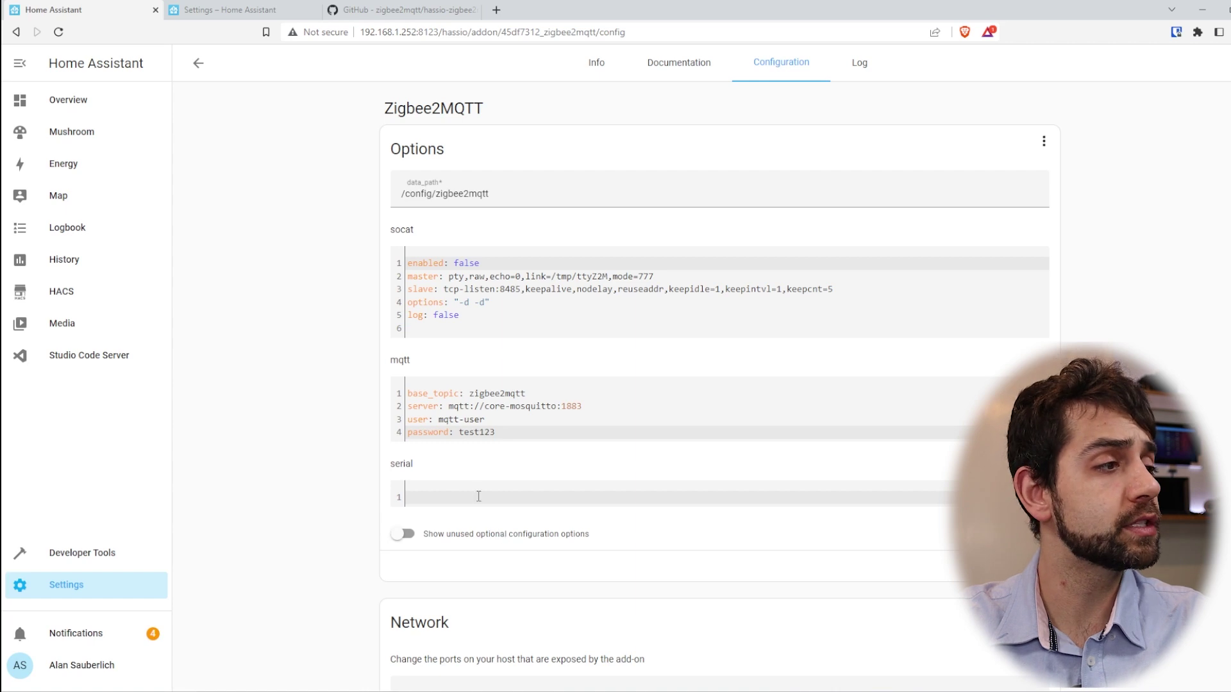
Open the All Hardware list under Settings > System > Hardware.
{"action": "left_click", "coordinate": [221, 9]}
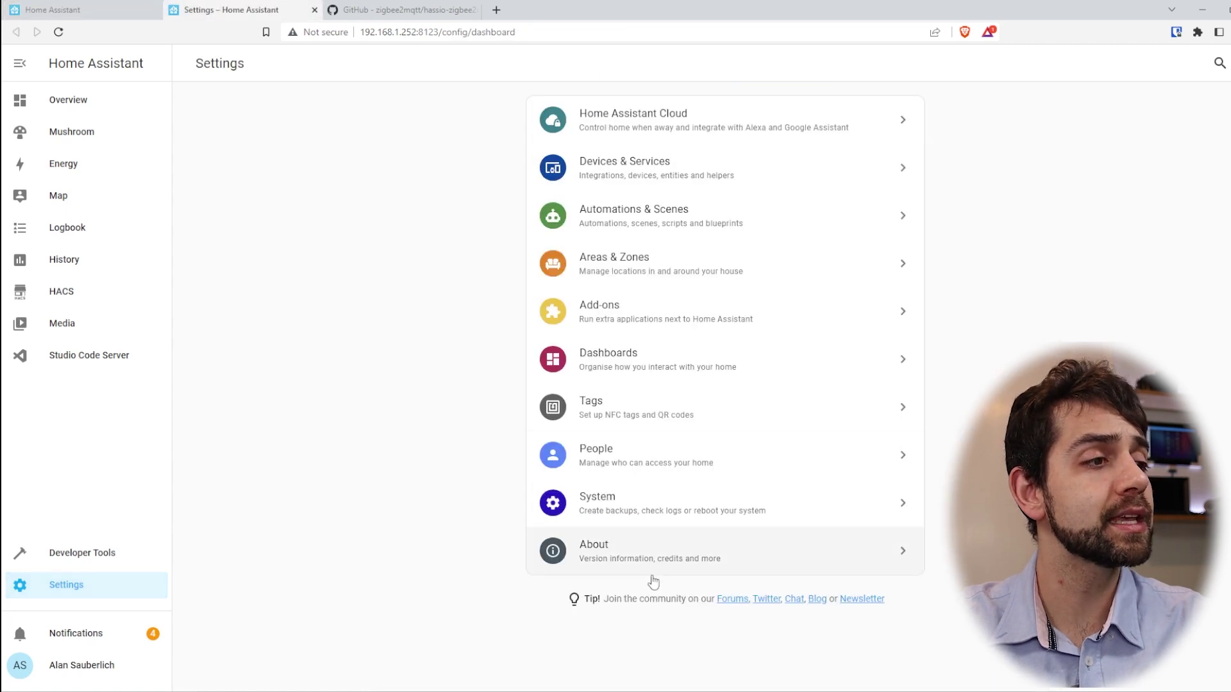
{"action": "left_click", "coordinate": [649, 512]}
{"action": "left_click", "coordinate": [640, 507]}
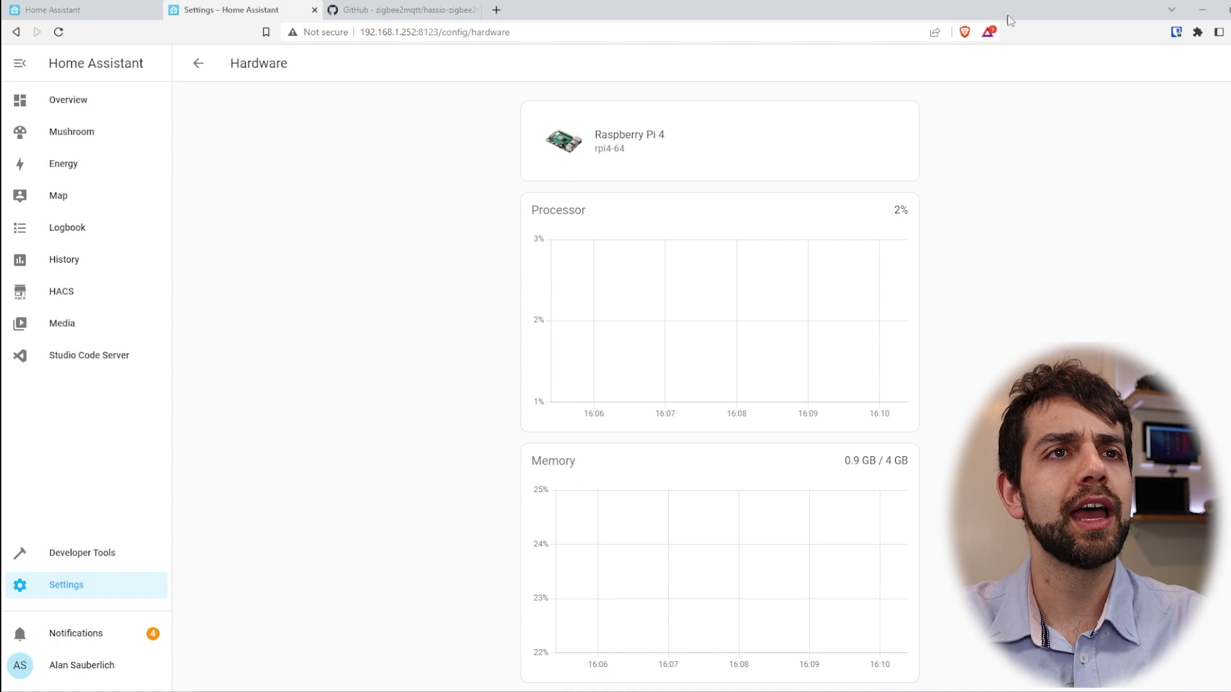
{"action": "left_click", "coordinate": [1212, 63]}
{"action": "left_click", "coordinate": [1167, 100]}
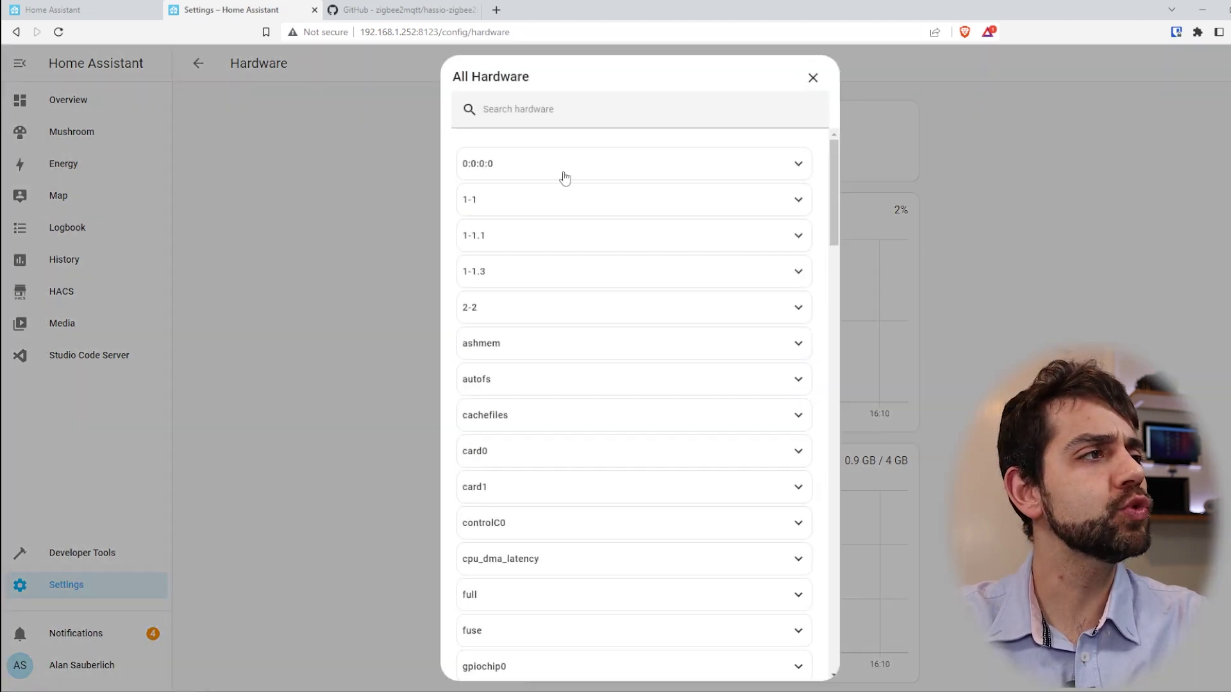
Filter the hardware for 'usb' and scroll to the SONOFF Zigbee 3.0 dongle on ttyACM0.
{"action": "scroll", "coordinate": [569, 530], "scroll_direction": "down", "scroll_amount": 10}
{"action": "scroll", "coordinate": [558, 568], "scroll_direction": "up", "scroll_amount": 5}
{"action": "left_click", "coordinate": [554, 118]}
{"action": "type", "text": "usb"}
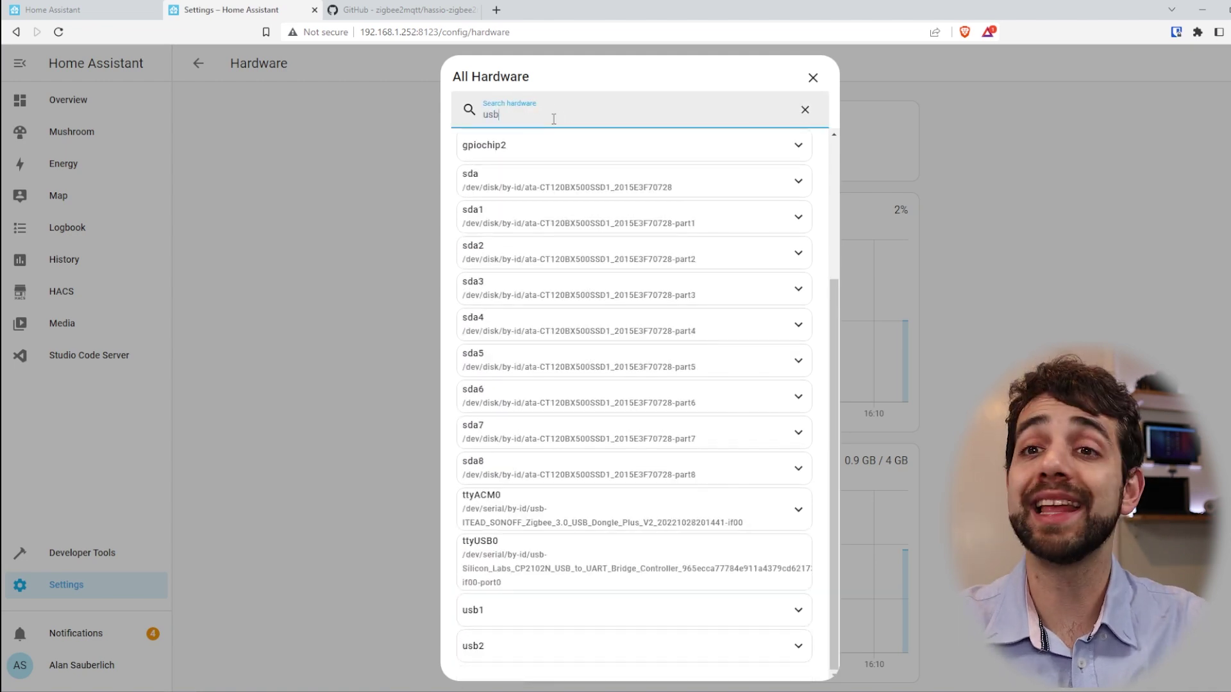
{"action": "scroll", "coordinate": [552, 203], "scroll_direction": "up", "scroll_amount": 3}
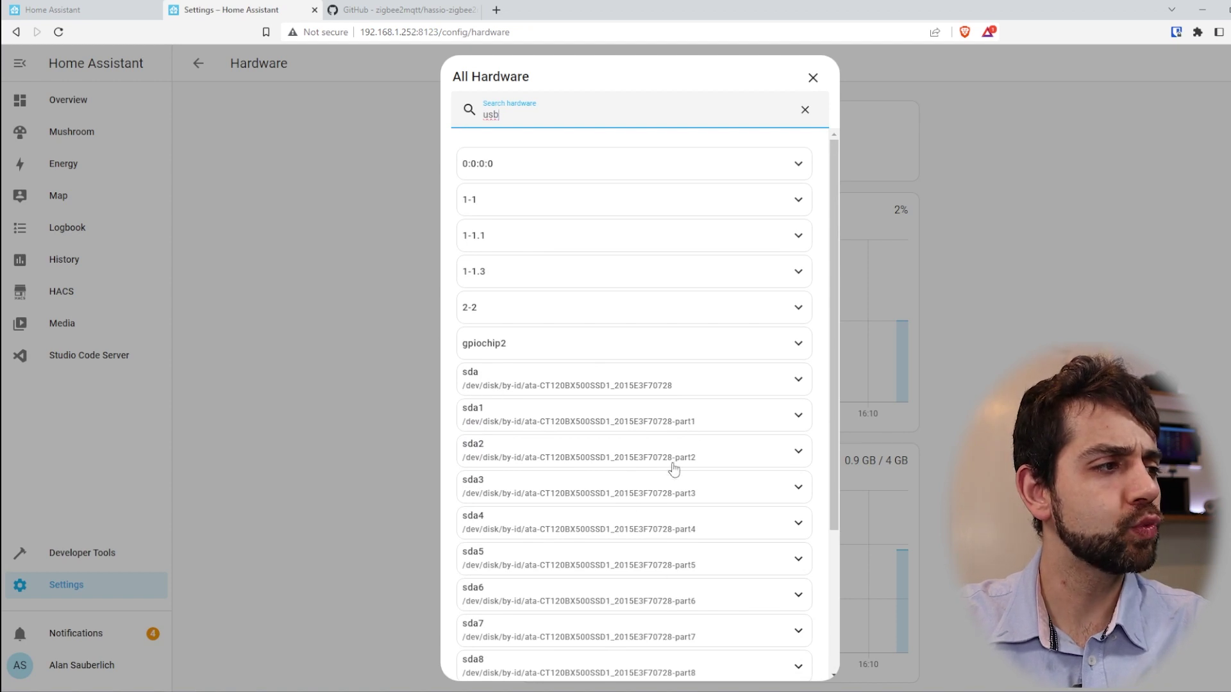
{"action": "scroll", "coordinate": [663, 588], "scroll_direction": "down", "scroll_amount": 2}
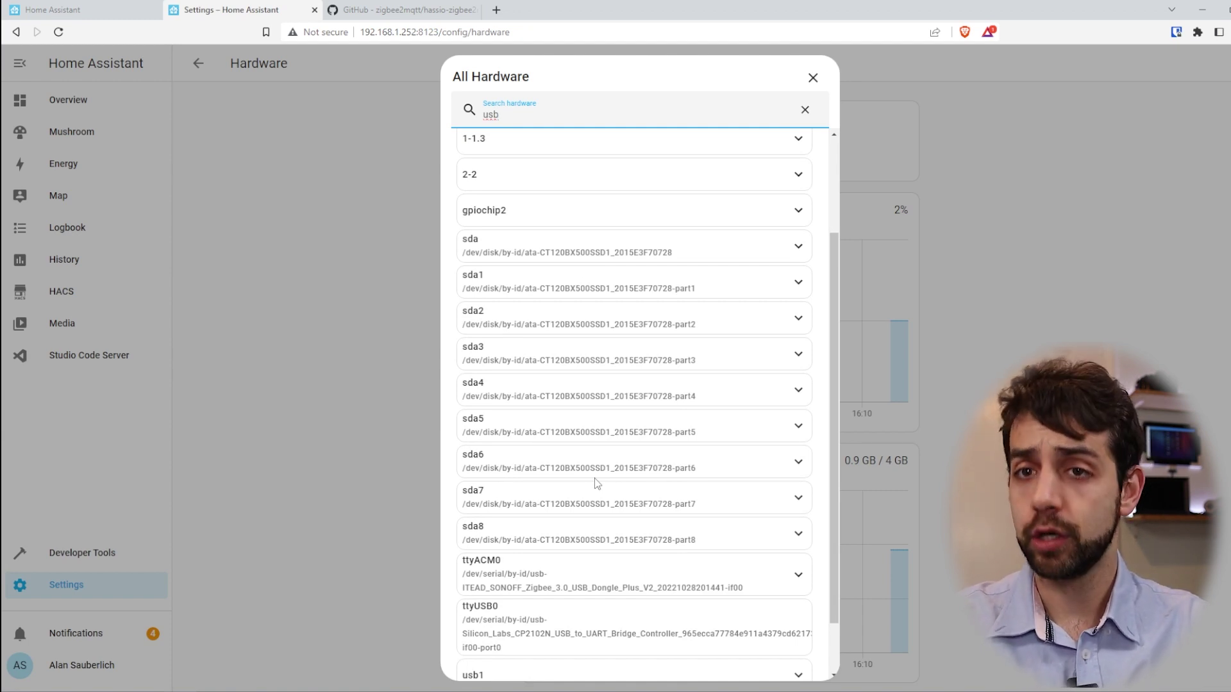
{"action": "scroll", "coordinate": [577, 366], "scroll_direction": "down", "scroll_amount": 1}
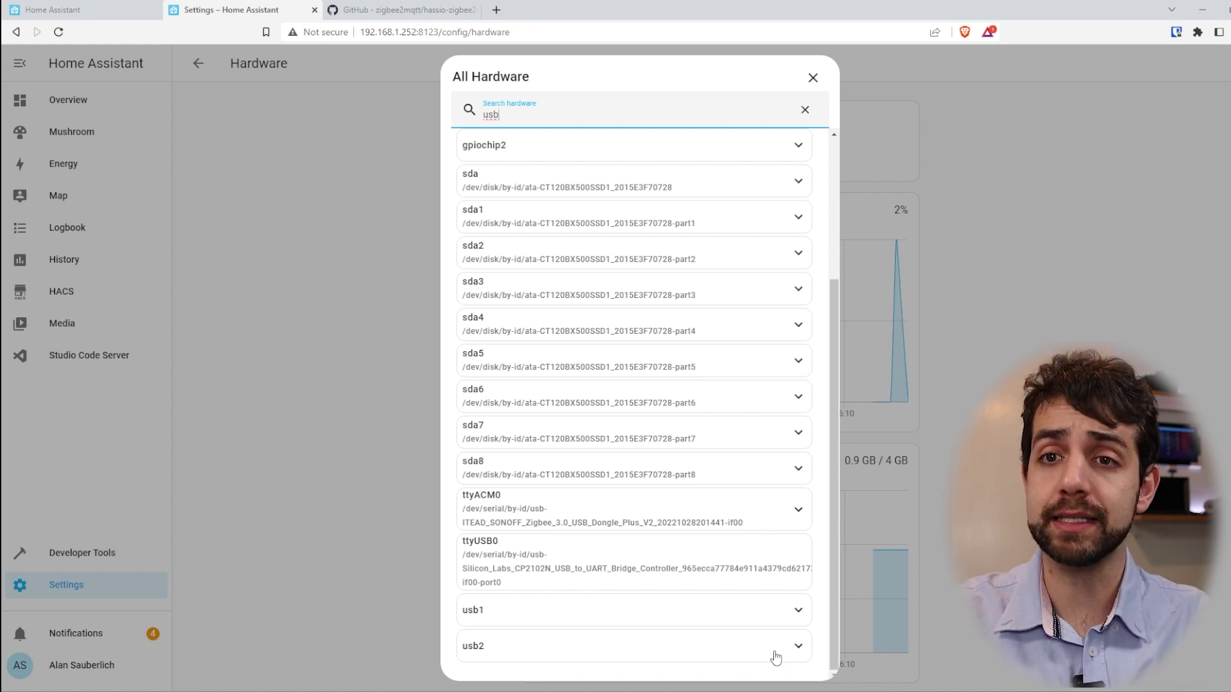
Expand the ttyACM0 details, compare the README port example, and select its /dev/serial/by-id path.
{"action": "left_click", "coordinate": [797, 509]}
{"action": "scroll", "coordinate": [782, 532], "scroll_direction": "down", "scroll_amount": 3}
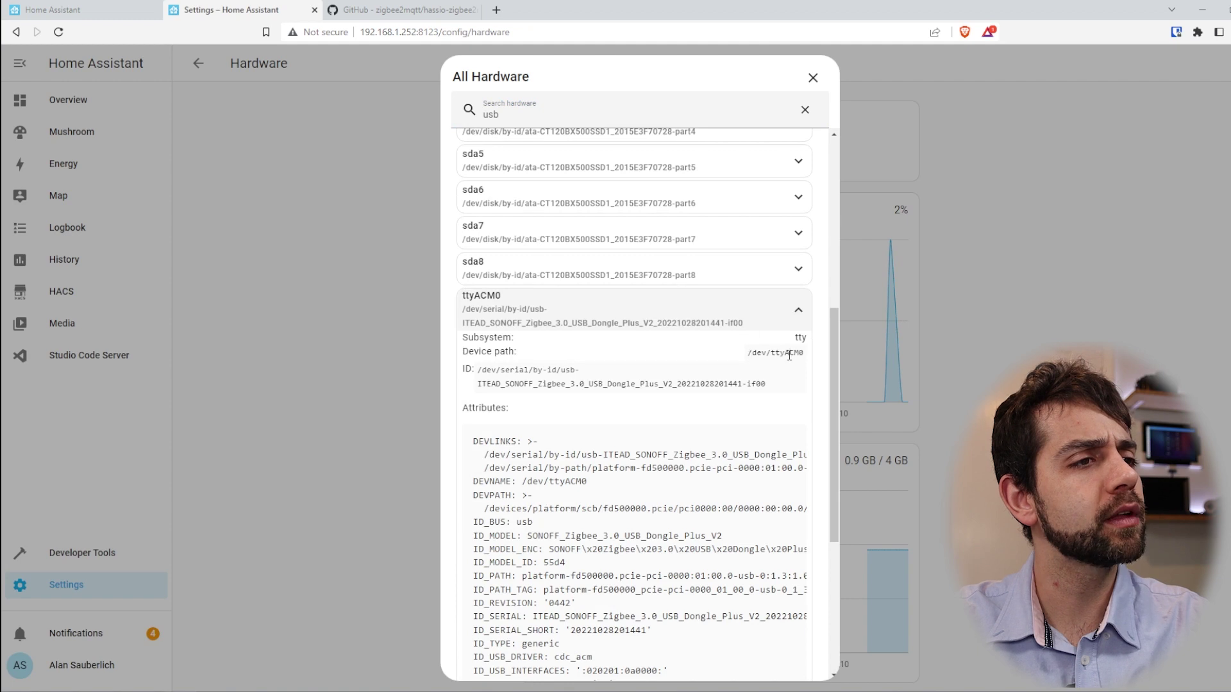
{"action": "left_click", "coordinate": [375, 9]}
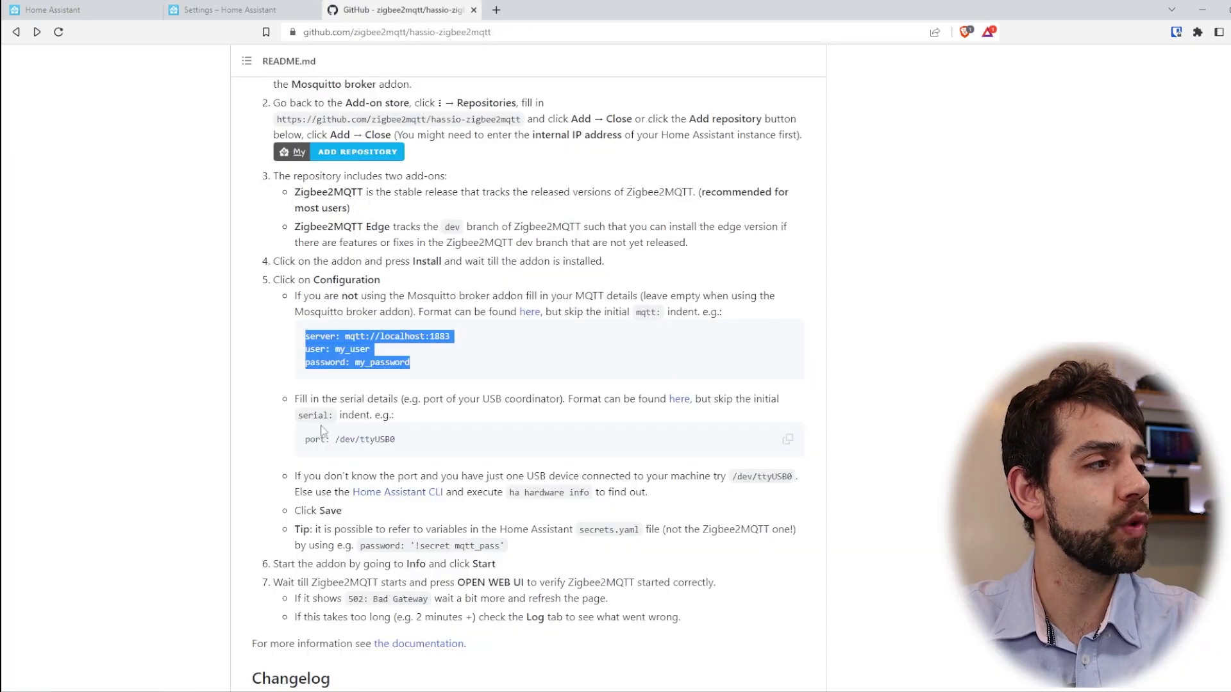
{"action": "left_click_drag", "start_coordinate": [416, 441], "coordinate": [292, 444]}
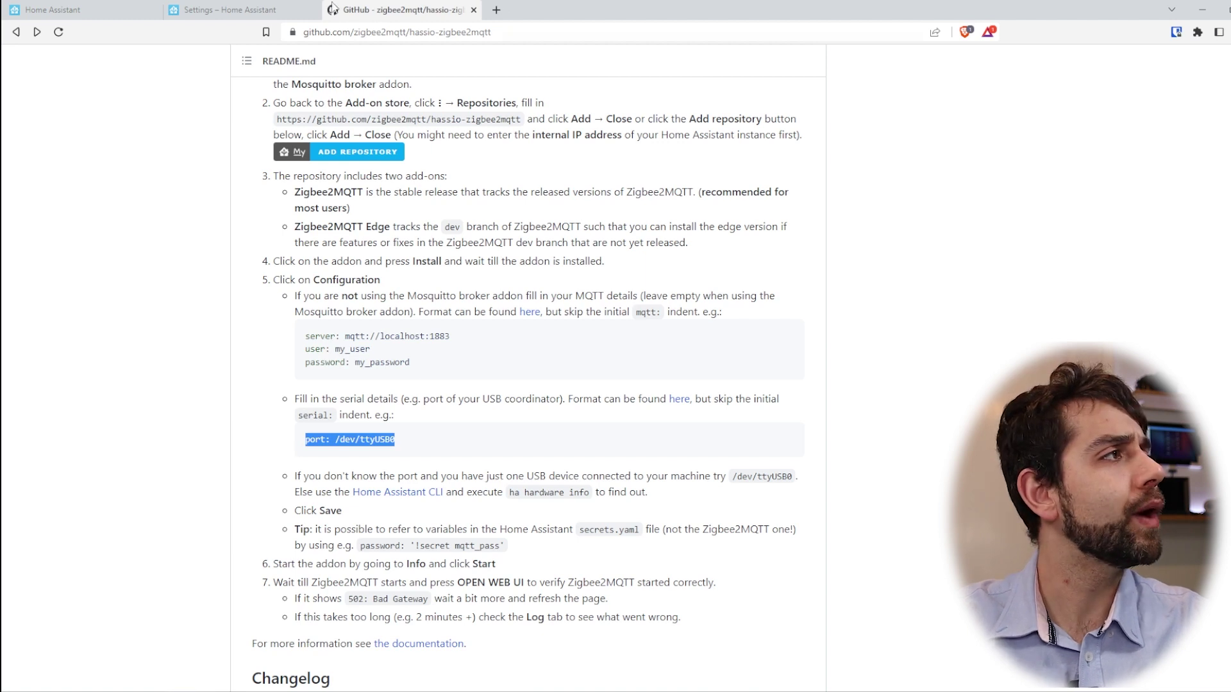
{"action": "left_click", "coordinate": [247, 9]}
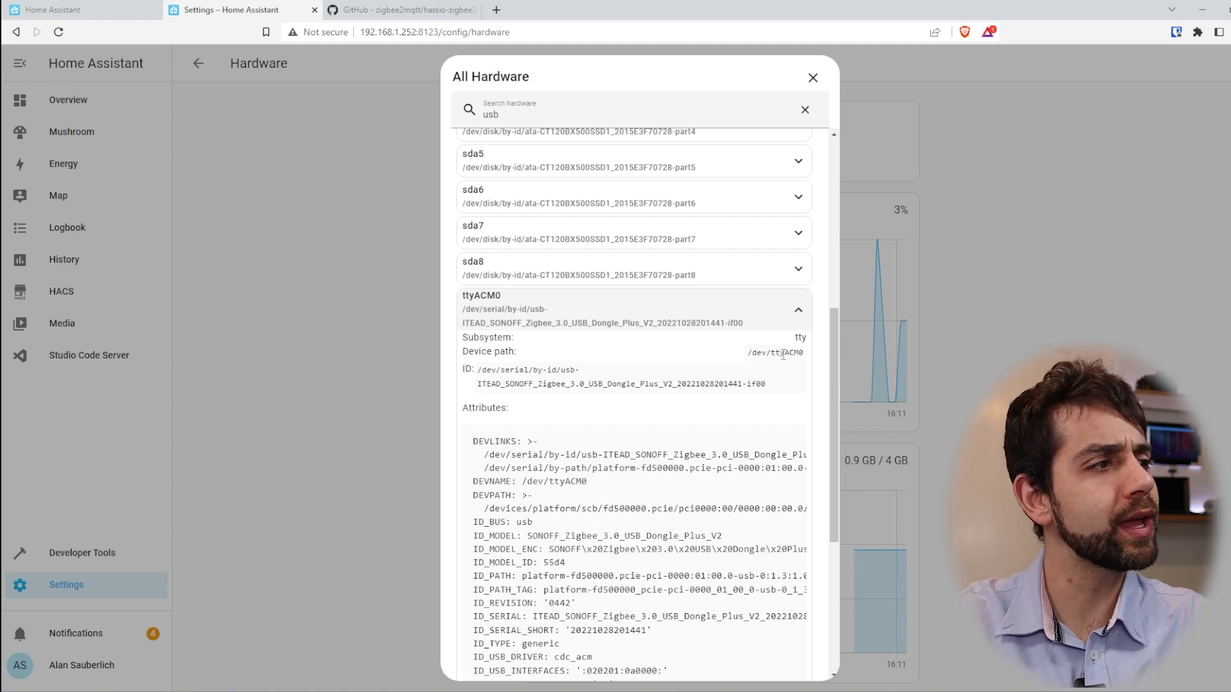
{"action": "left_click_drag", "start_coordinate": [479, 370], "coordinate": [777, 388]}
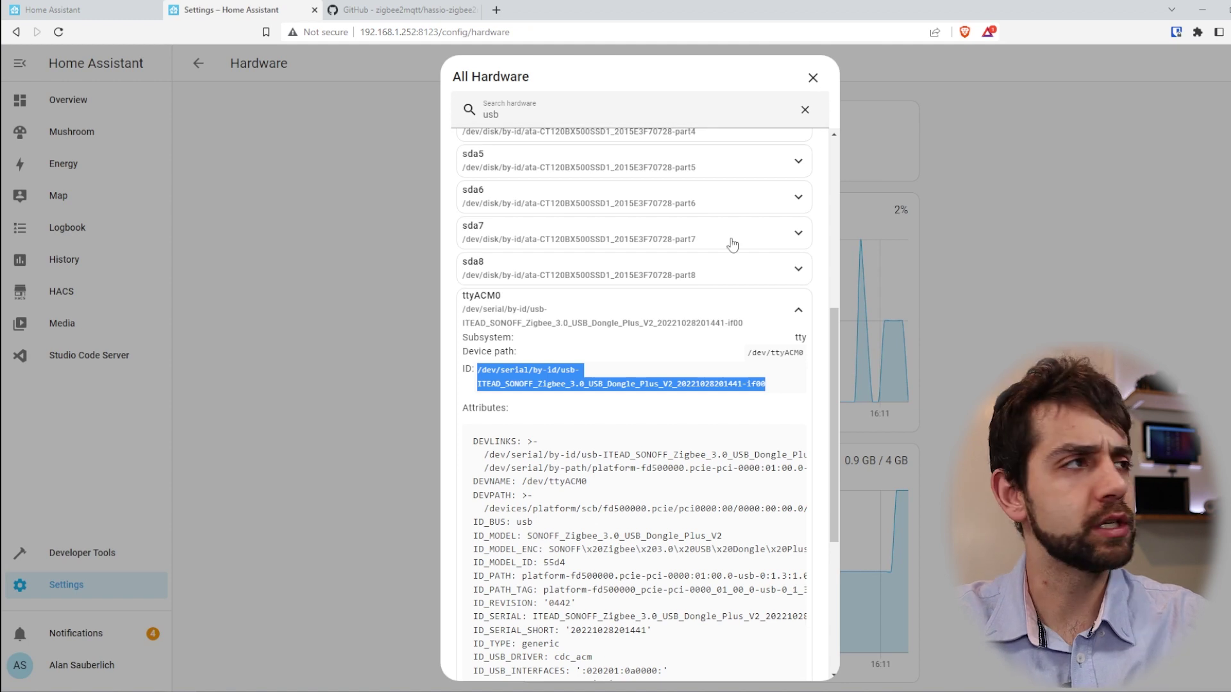
Paste the README port line into serial options, replacing /dev/ttyUSB0 with the dongle's by-id path.
{"action": "left_click", "coordinate": [421, 4]}
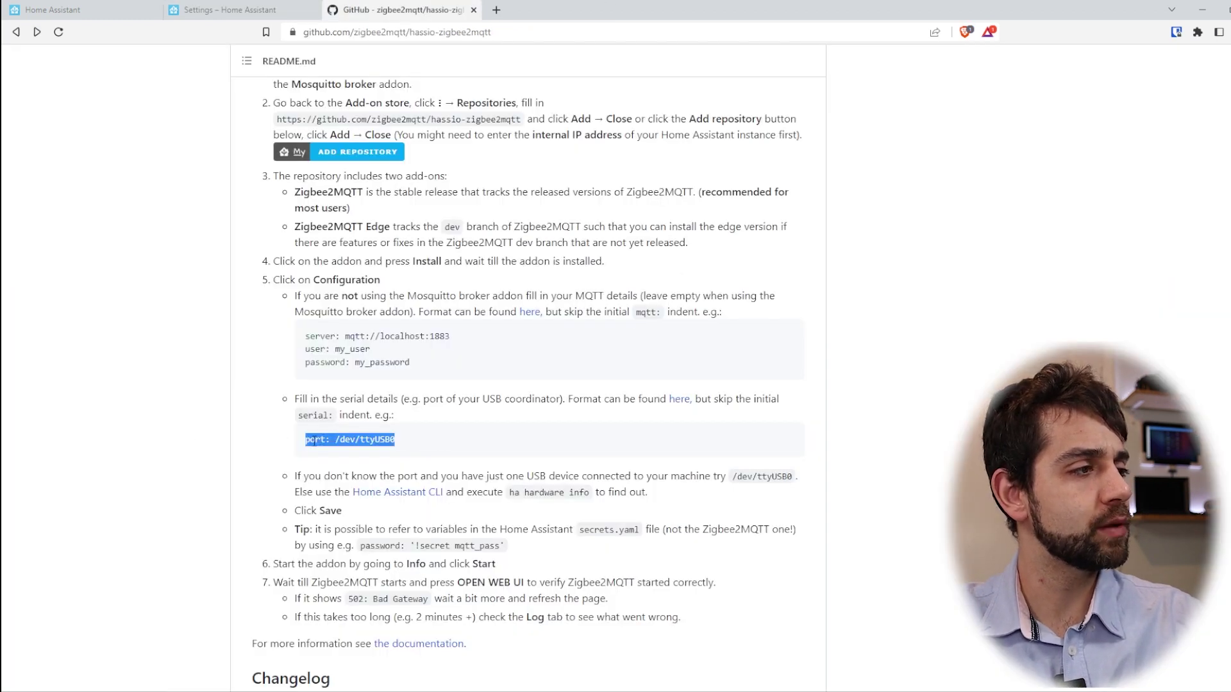
{"action": "left_click_drag", "start_coordinate": [306, 440], "coordinate": [428, 444]}
{"action": "key", "text": "ctrl+c"}
{"action": "key", "text": "ctrl+1"}
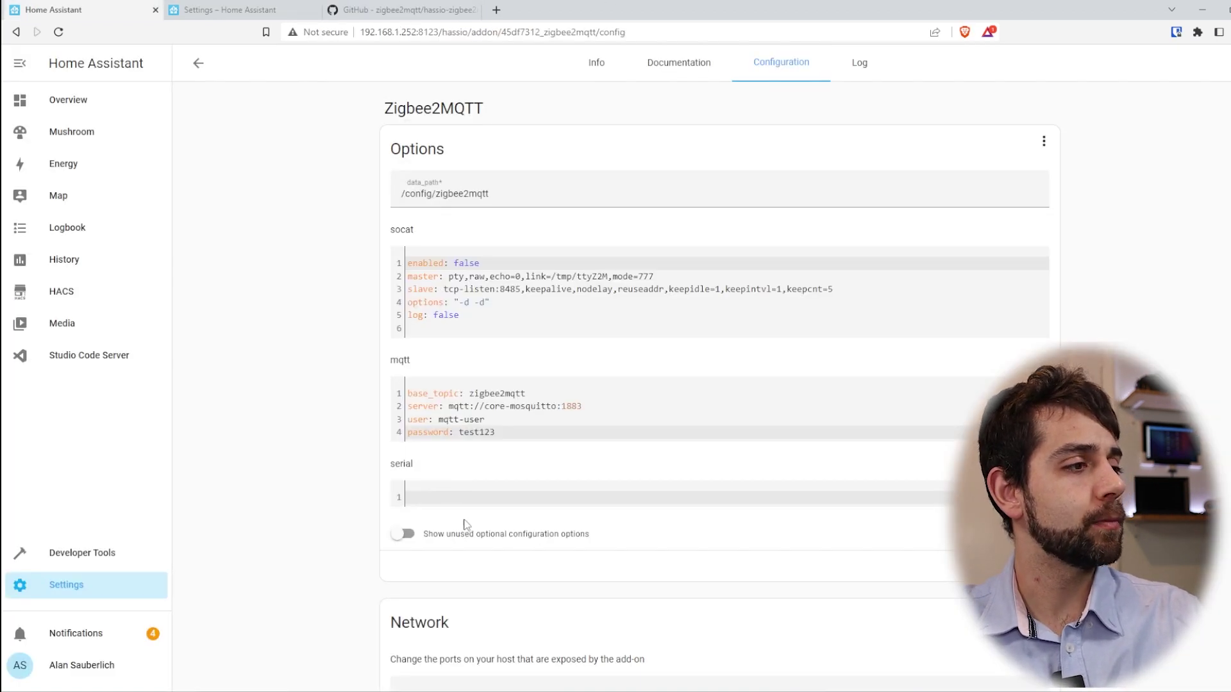
{"action": "left_click", "coordinate": [470, 500]}
{"action": "key", "text": "ctrl+v"}
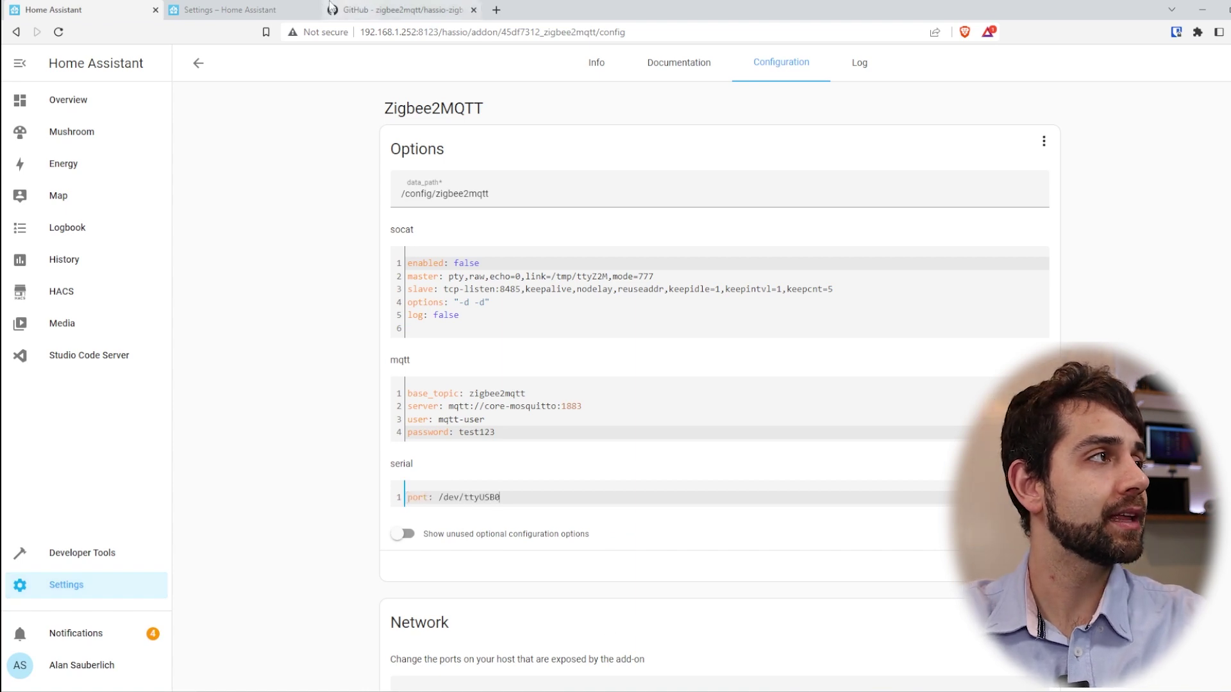
{"action": "key", "text": "ctrl+2"}
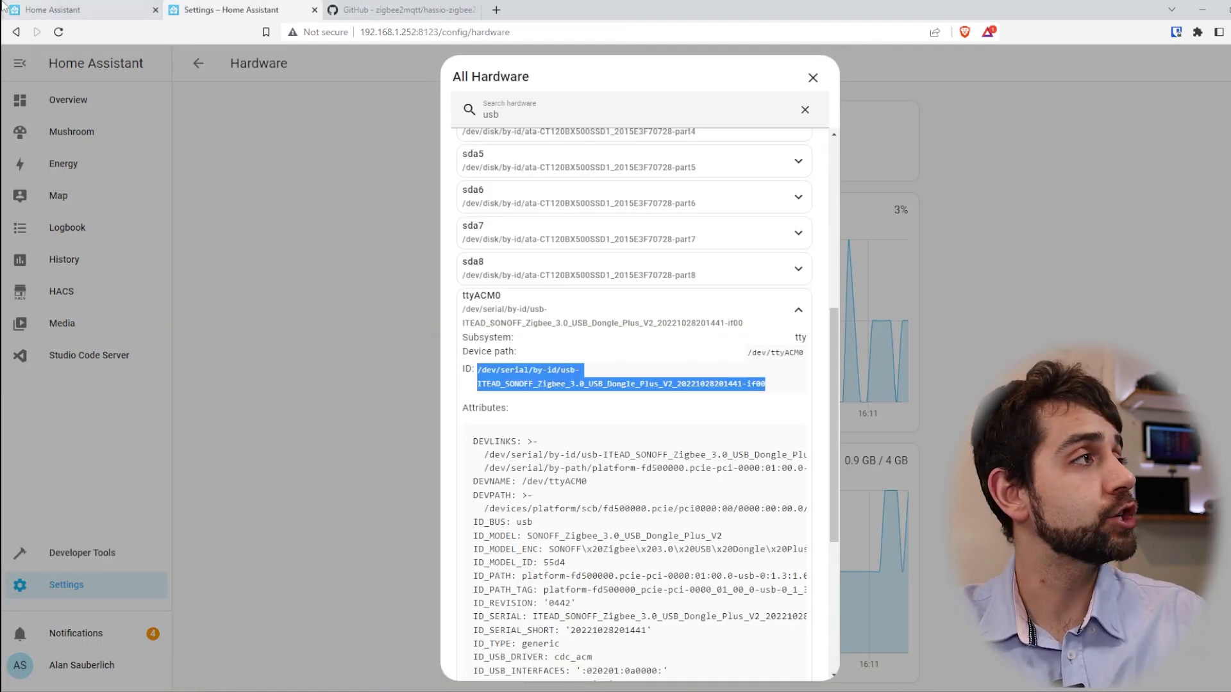
{"action": "key", "text": "ctrl+1"}
{"action": "left_click_drag", "start_coordinate": [526, 507], "coordinate": [440, 498]}
{"action": "key", "text": "ctrl+v"}
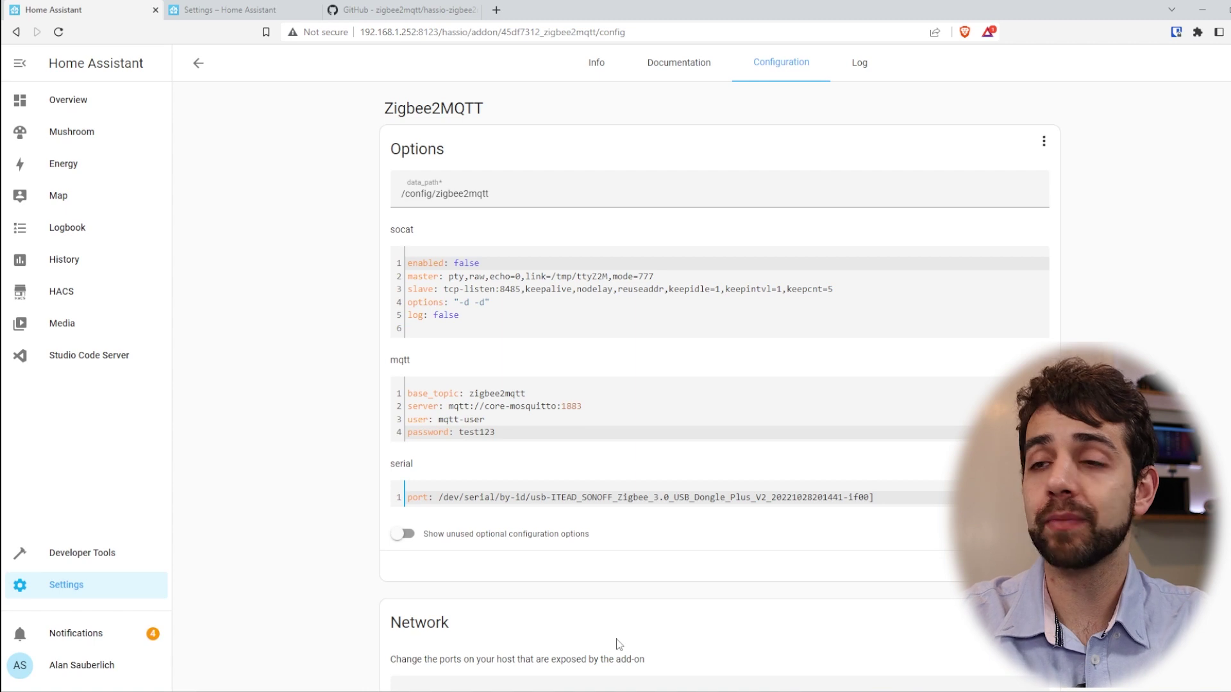
Add an 'adapter: ezsp' line below the port and check it against the documentation.
{"action": "left_click", "coordinate": [874, 497]}
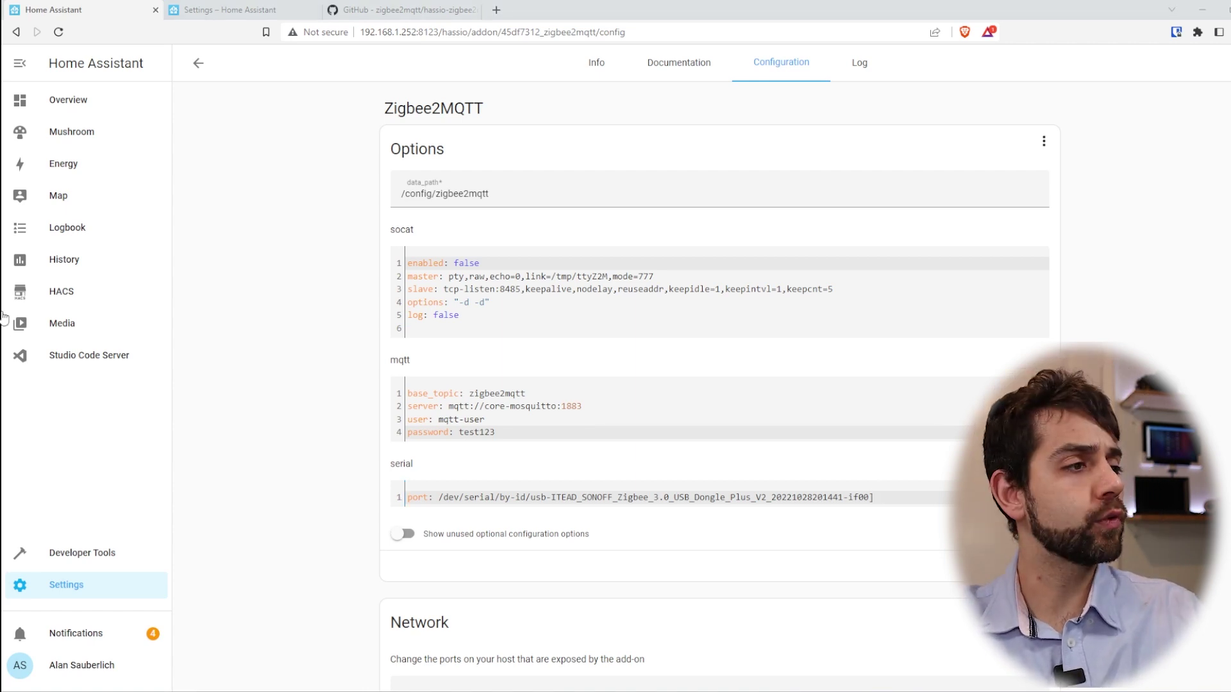
{"action": "key", "text": "Return"}
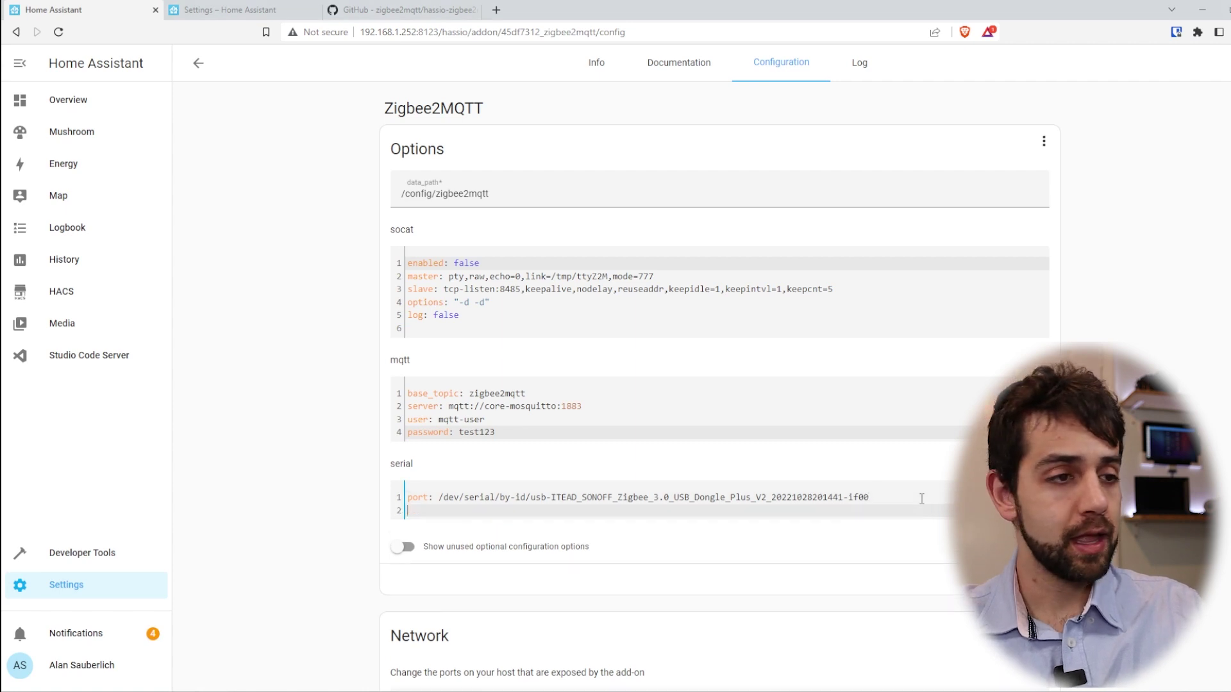
{"action": "key", "text": "ctrl+v"}
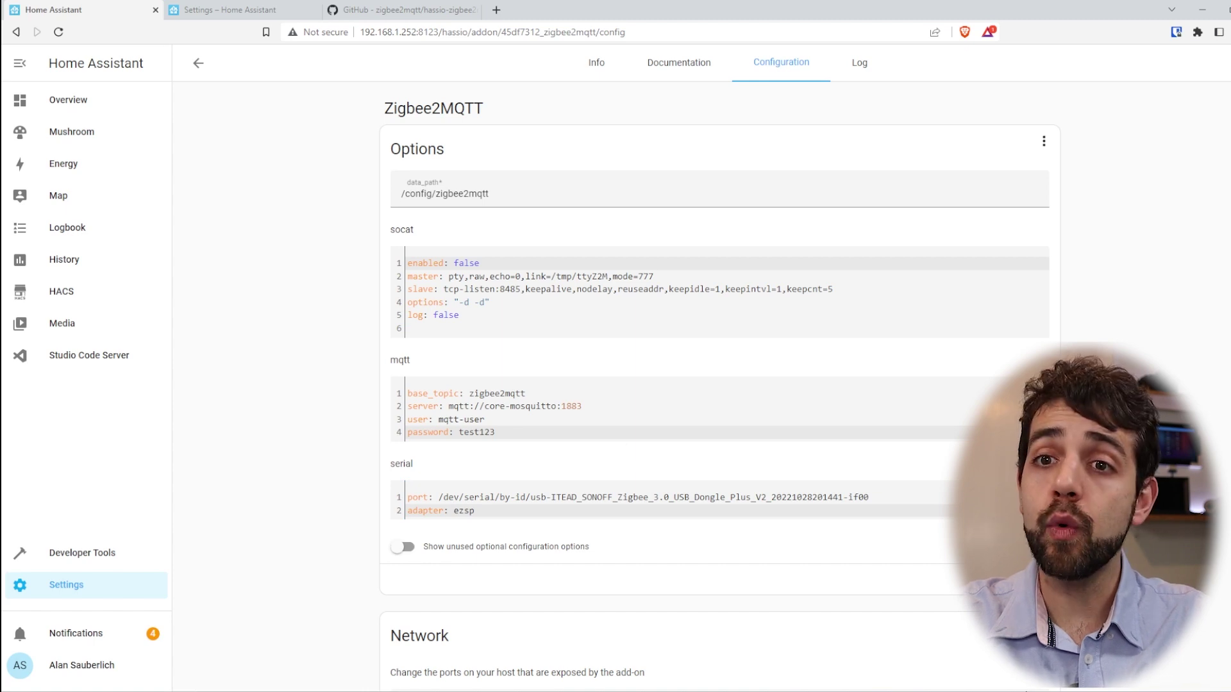
{"action": "left_click", "coordinate": [680, 67]}
{"action": "left_click", "coordinate": [805, 69]}
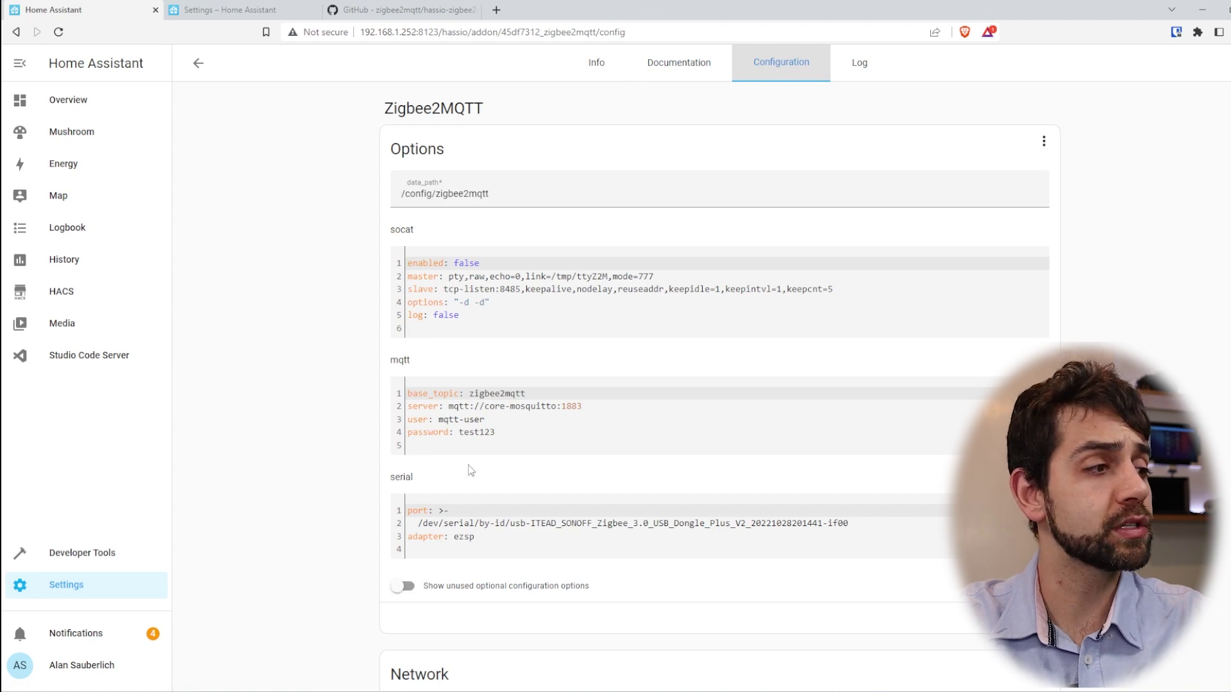
{"action": "double_click", "coordinate": [456, 511]}
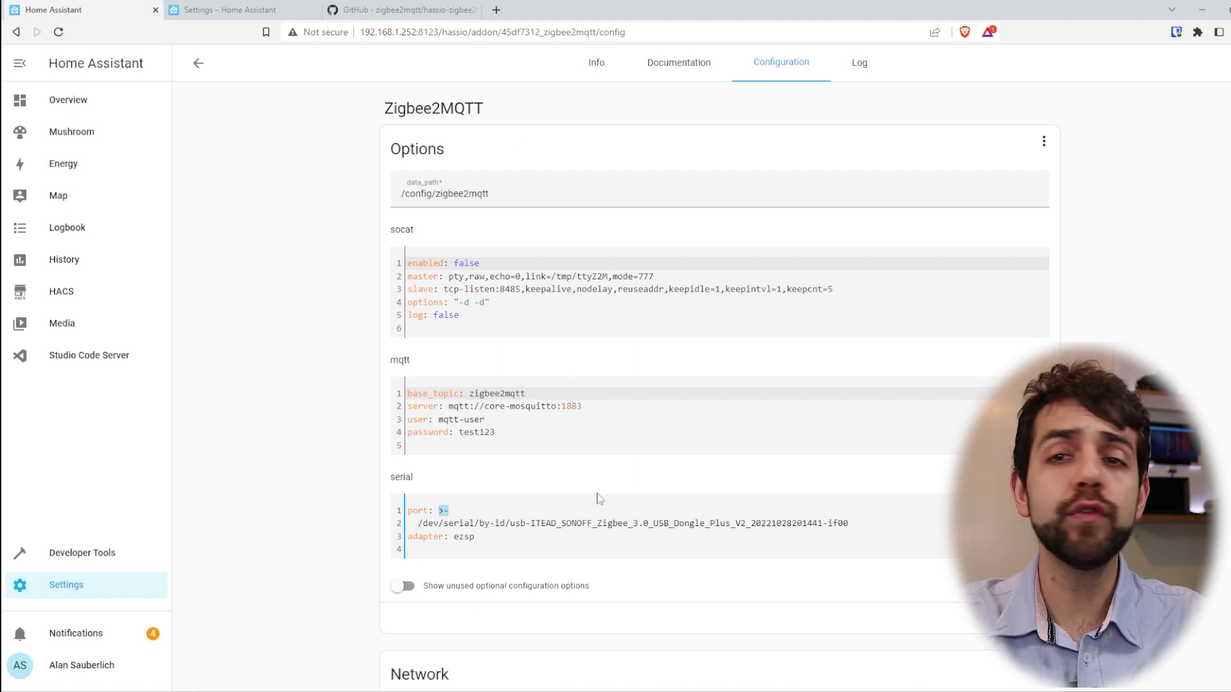
{"action": "left_click", "coordinate": [596, 62]}
Start Zigbee2MQTT and switch on Show in sidebar, Auto update and Watchdog.
{"action": "left_click", "coordinate": [422, 443]}
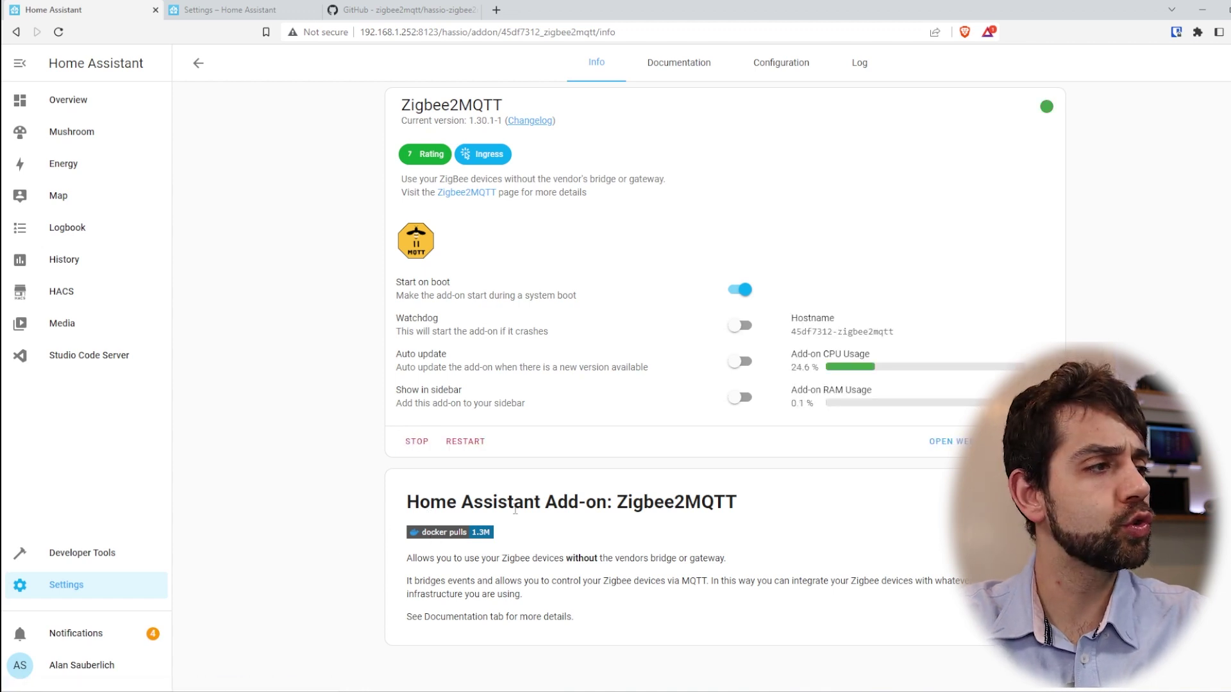
{"action": "left_click", "coordinate": [740, 397]}
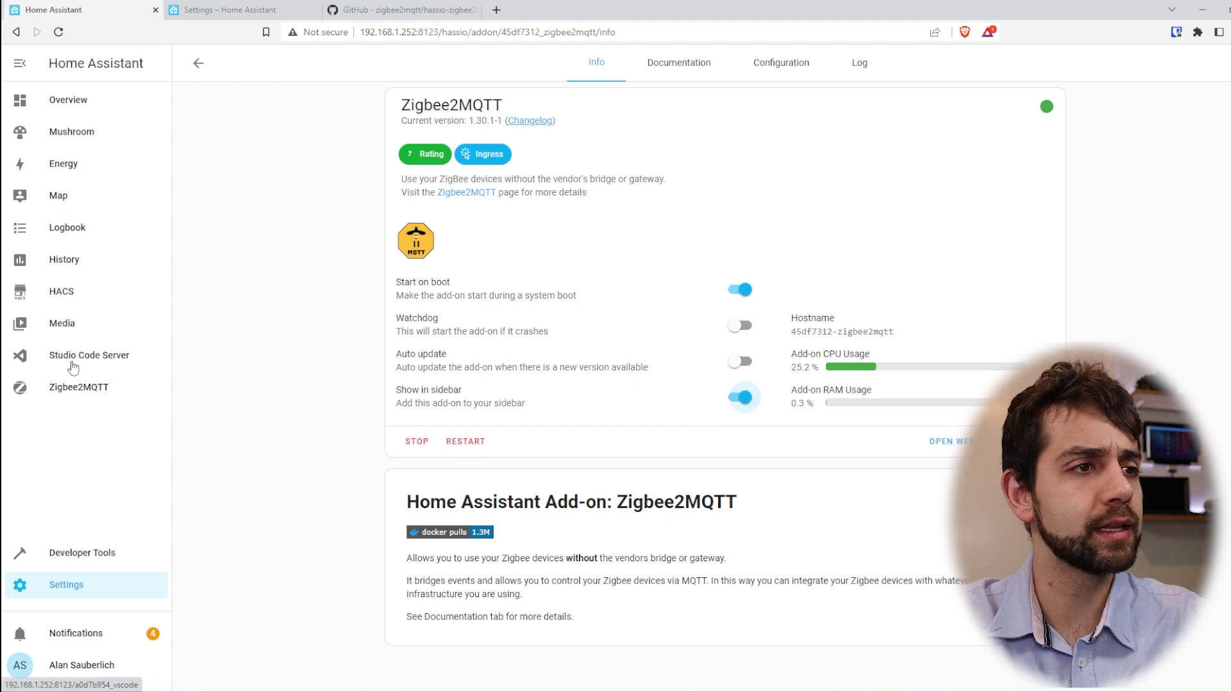
{"action": "left_click", "coordinate": [743, 368]}
{"action": "left_click", "coordinate": [741, 326]}
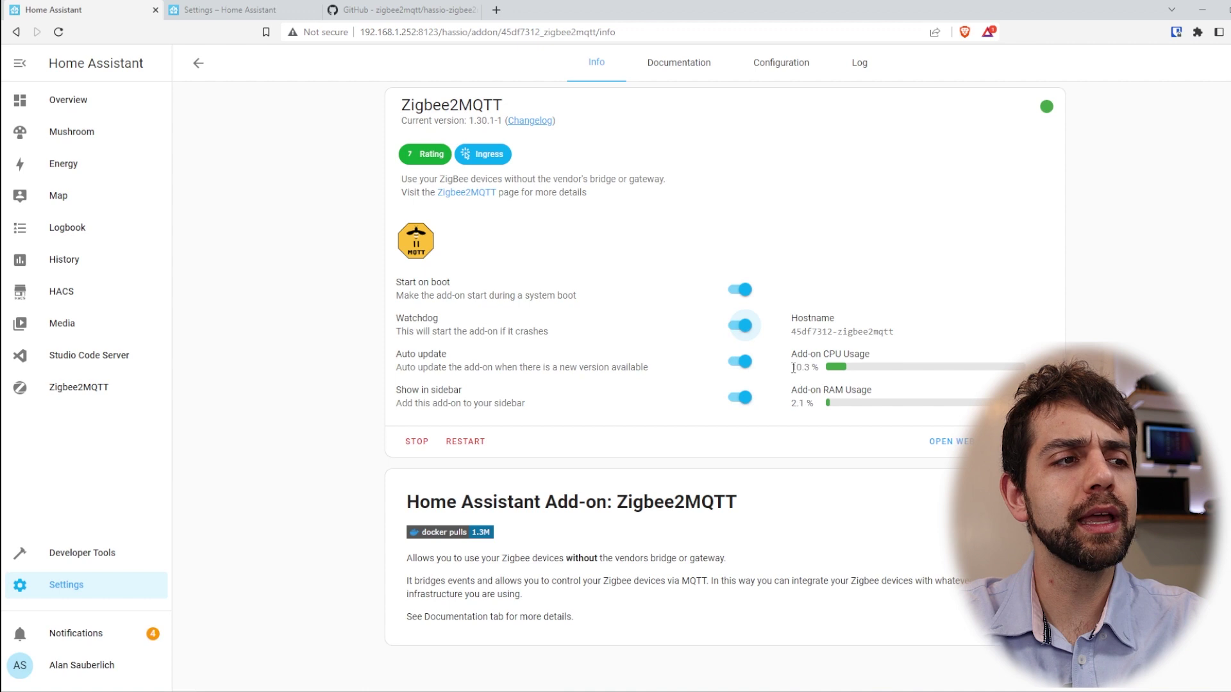
{"action": "left_click_drag", "start_coordinate": [793, 367], "coordinate": [811, 367]}
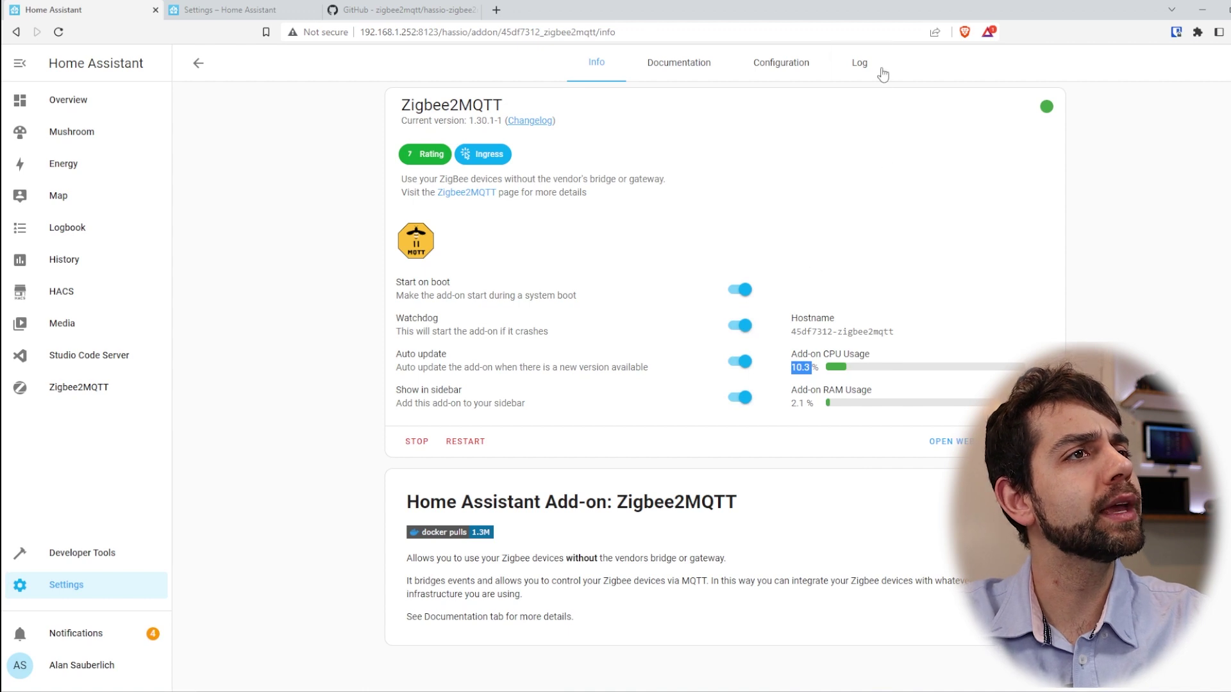
Show the Zigbee2MQTT log lines 'Connected to MQTT server' and 'Zigbee2MQTT started!'.
{"action": "left_click", "coordinate": [862, 63]}
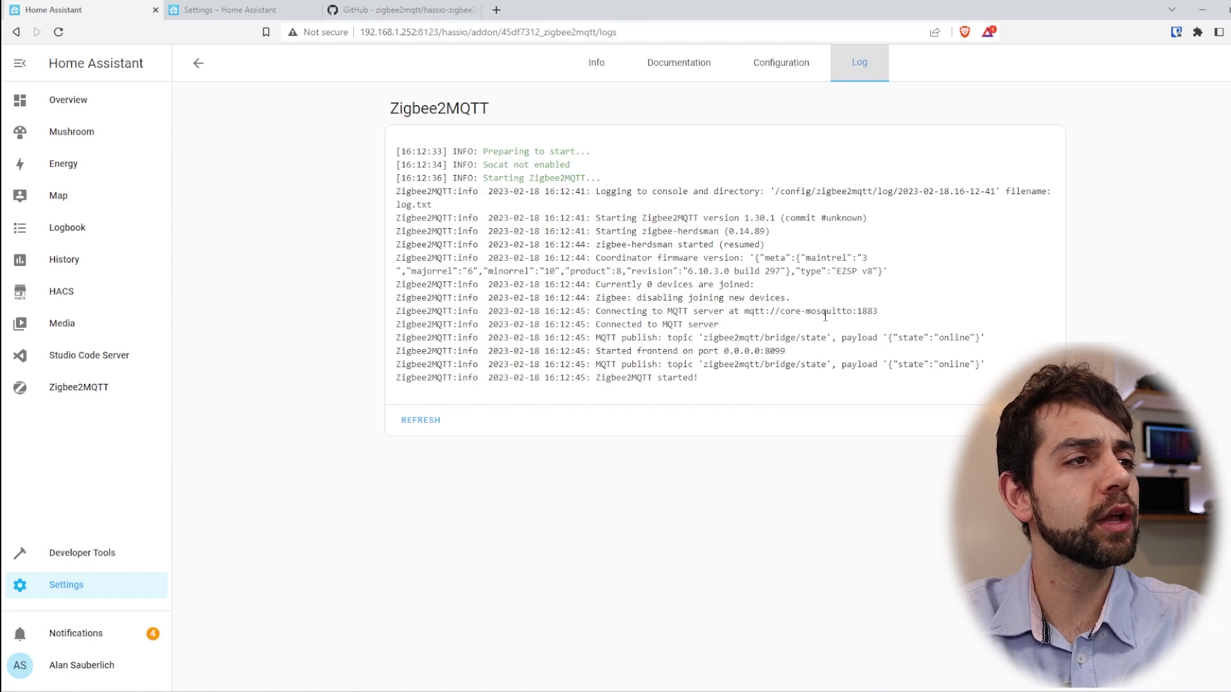
{"action": "left_click_drag", "start_coordinate": [832, 314], "coordinate": [888, 321]}
{"action": "left_click_drag", "start_coordinate": [719, 324], "coordinate": [809, 358]}
{"action": "left_click_drag", "start_coordinate": [728, 383], "coordinate": [597, 378]}
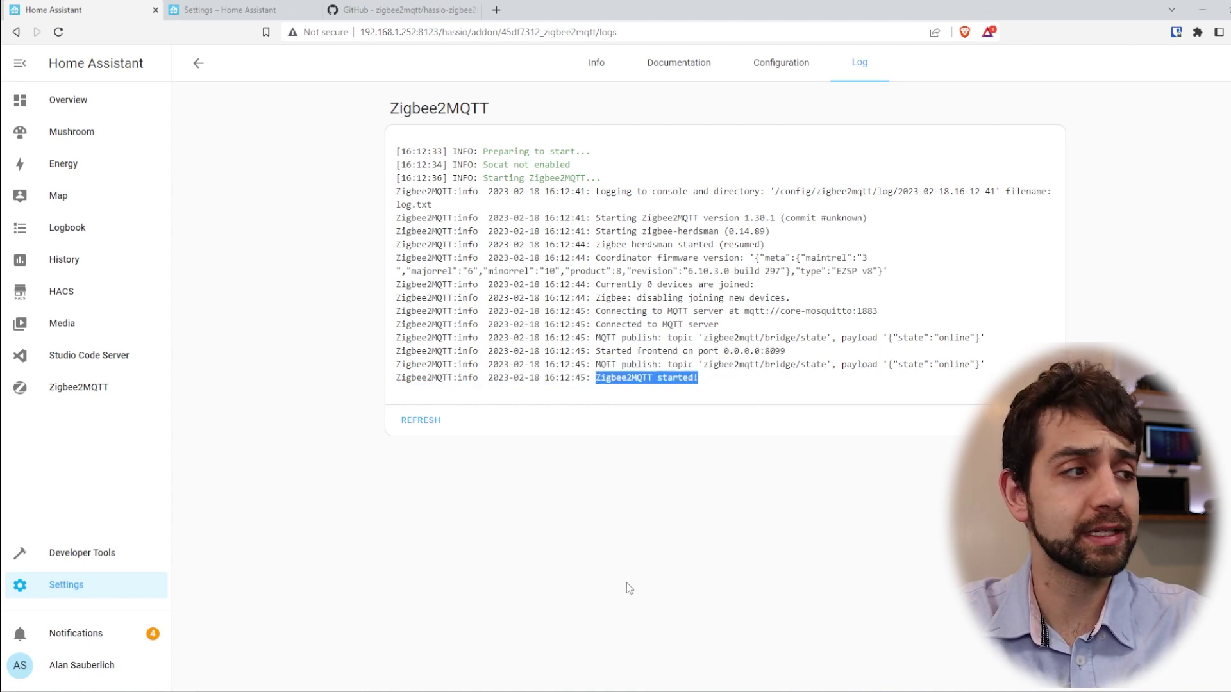
Open the Zigbee2MQTT panel from the Home Assistant sidebar.
{"action": "left_click", "coordinate": [61, 387]}
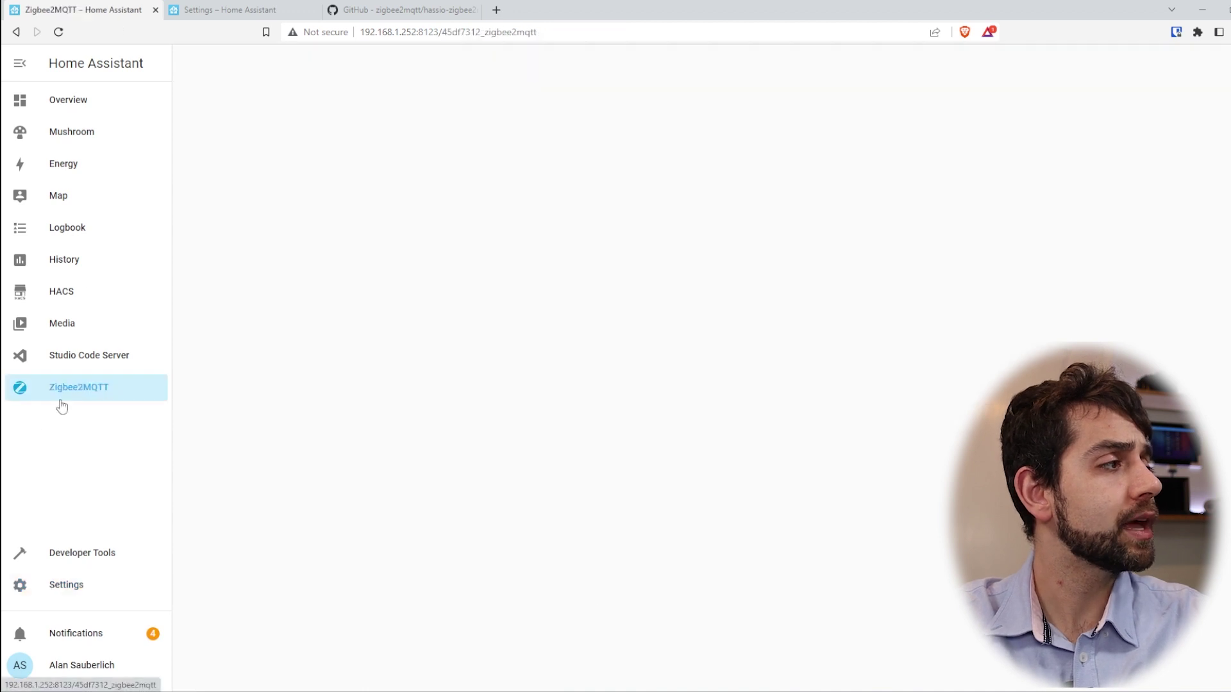